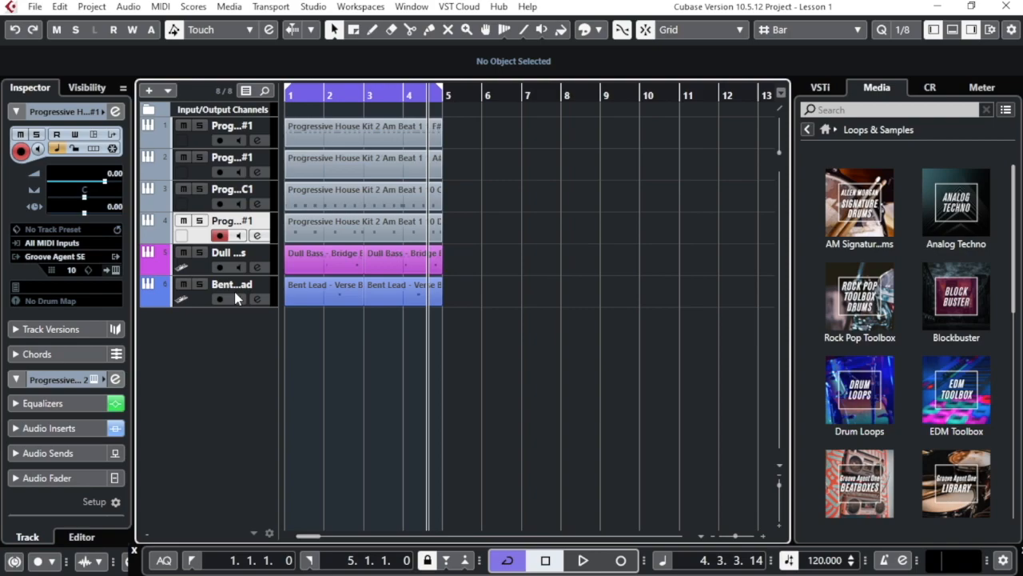
Step: Show the lower zone, look at its MixConsole page, and return to the Editor page
{"action": "left_click", "coordinate": [952, 31]}
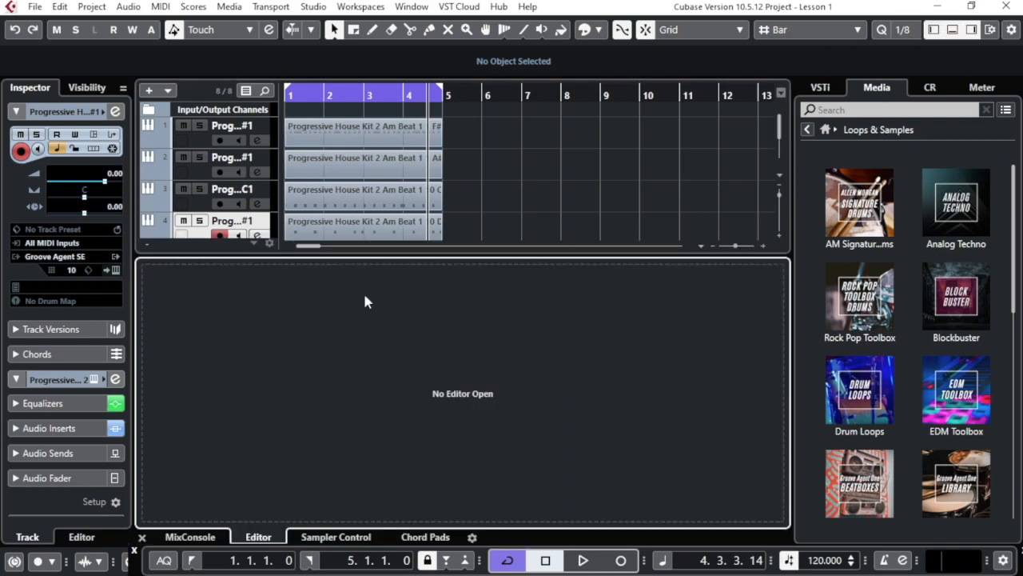
{"action": "left_click", "coordinate": [190, 539]}
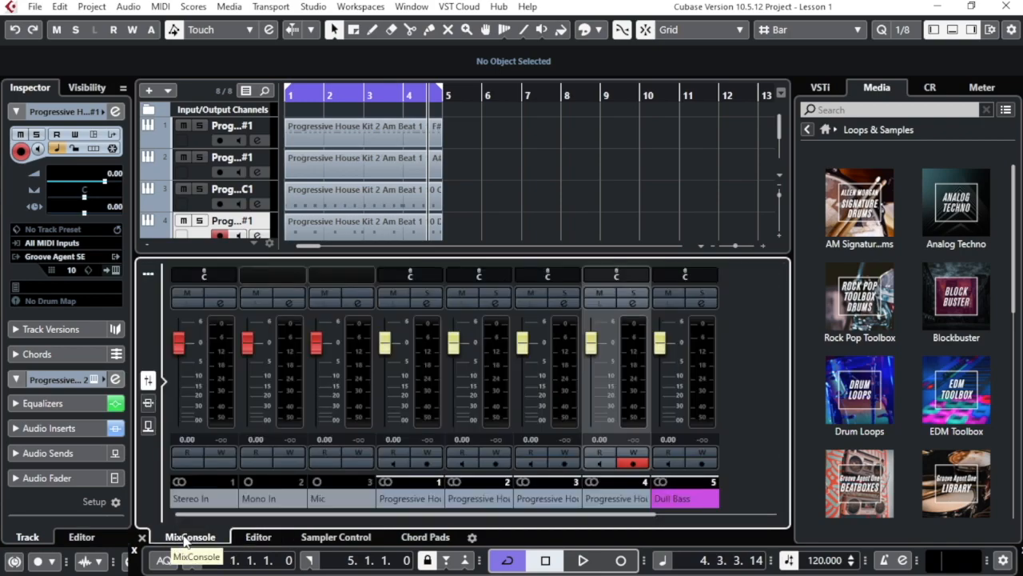
{"action": "left_click", "coordinate": [262, 540]}
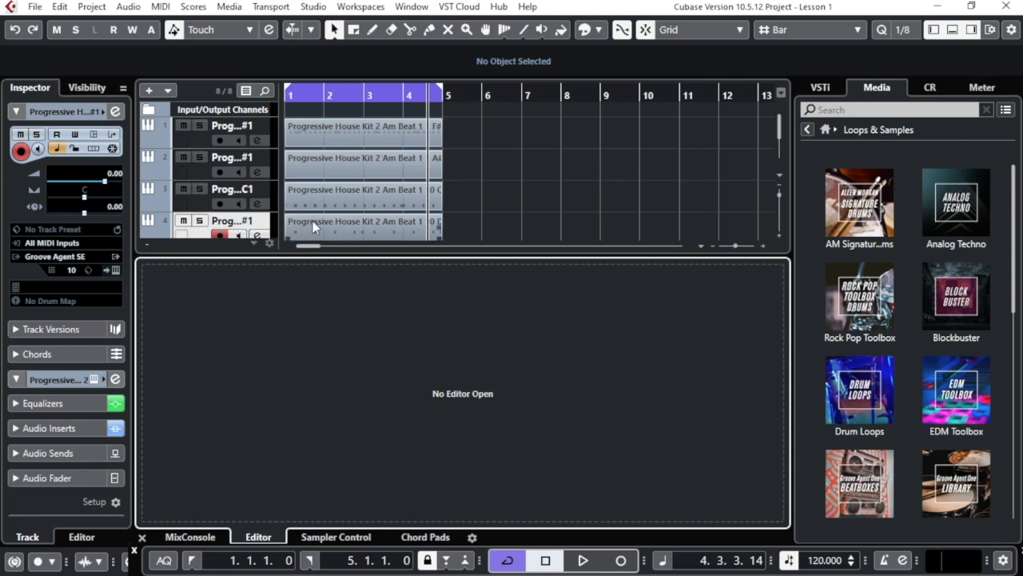
Step: Examine the first Dull Bass - Bridge B part's notes in the Key Editor, and switch the editor to the first Bent Lead - Verse B part
{"action": "scroll", "coordinate": [330, 219], "scroll_direction": "down", "scroll_amount": 3}
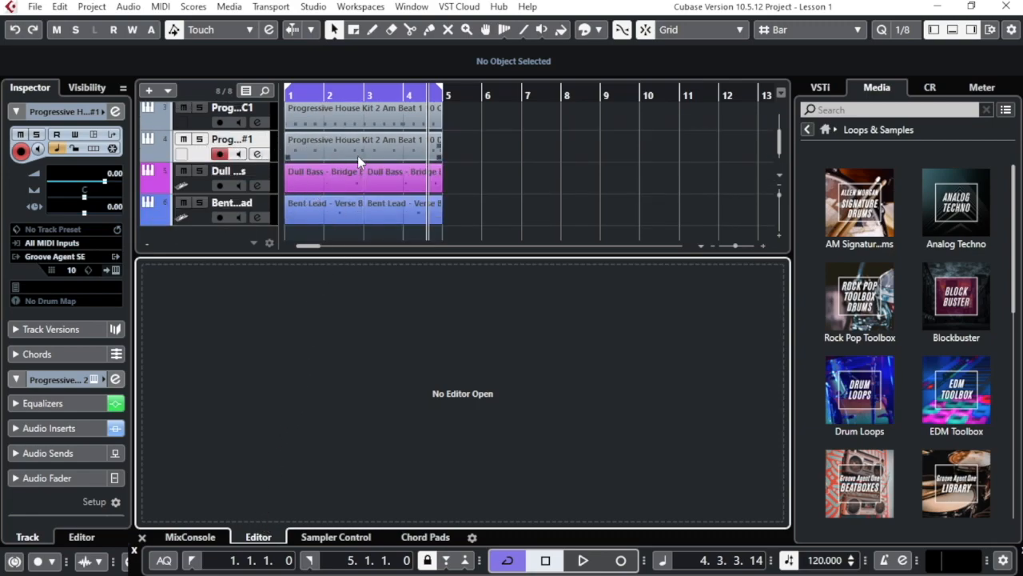
{"action": "left_click", "coordinate": [305, 180]}
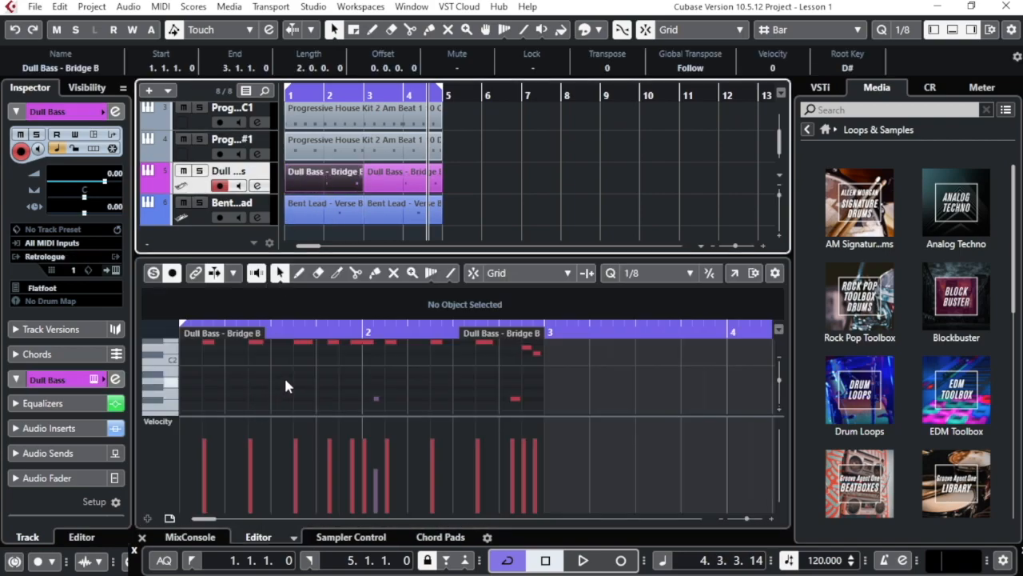
{"action": "scroll", "coordinate": [284, 380], "scroll_direction": "up", "scroll_amount": 1}
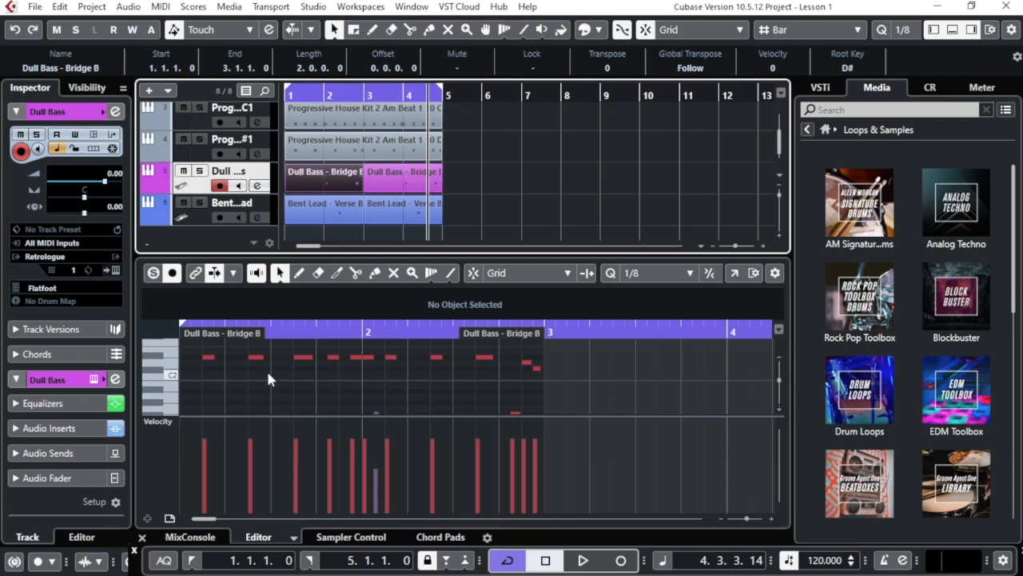
{"action": "left_click", "coordinate": [263, 367]}
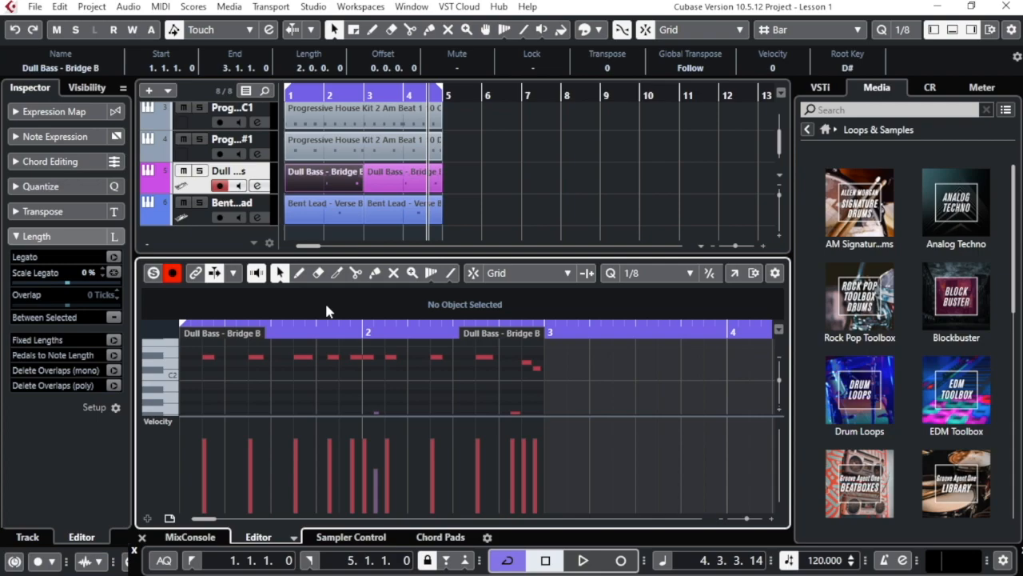
{"action": "key", "text": "g"}
{"action": "key", "text": "g"}
{"action": "key", "text": "h"}
{"action": "key", "text": "h"}
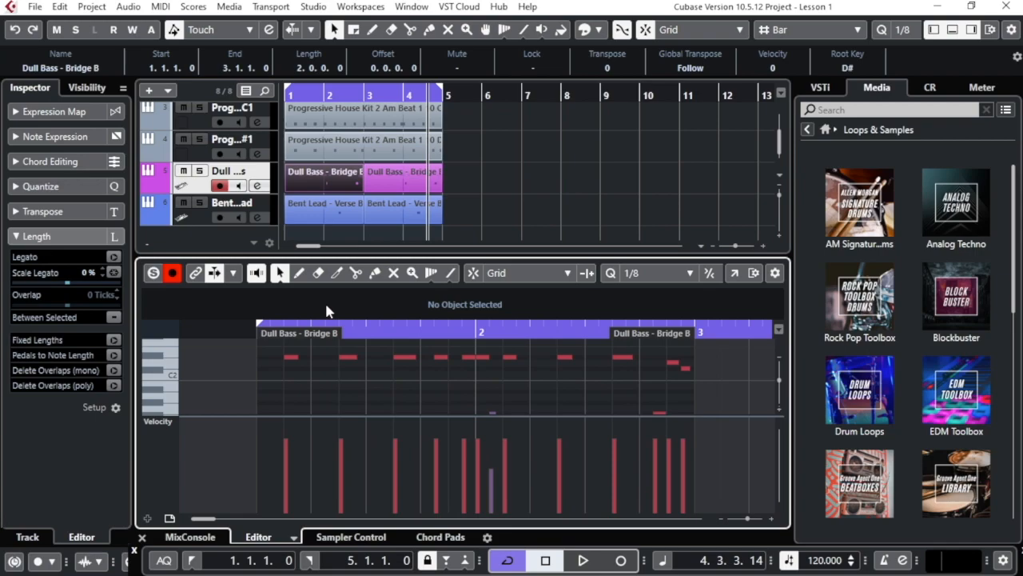
{"action": "key", "text": "h"}
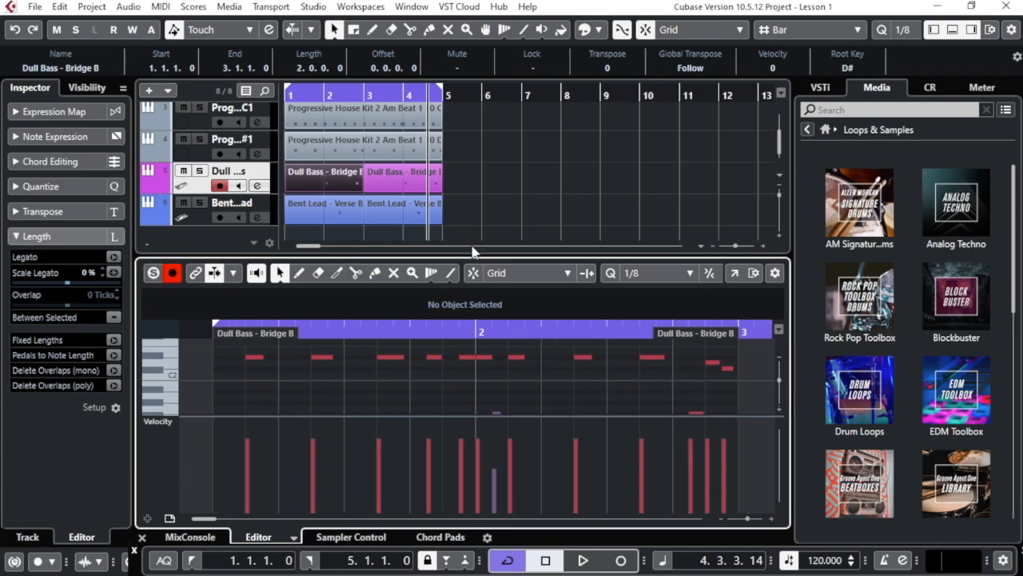
{"action": "left_click", "coordinate": [339, 209]}
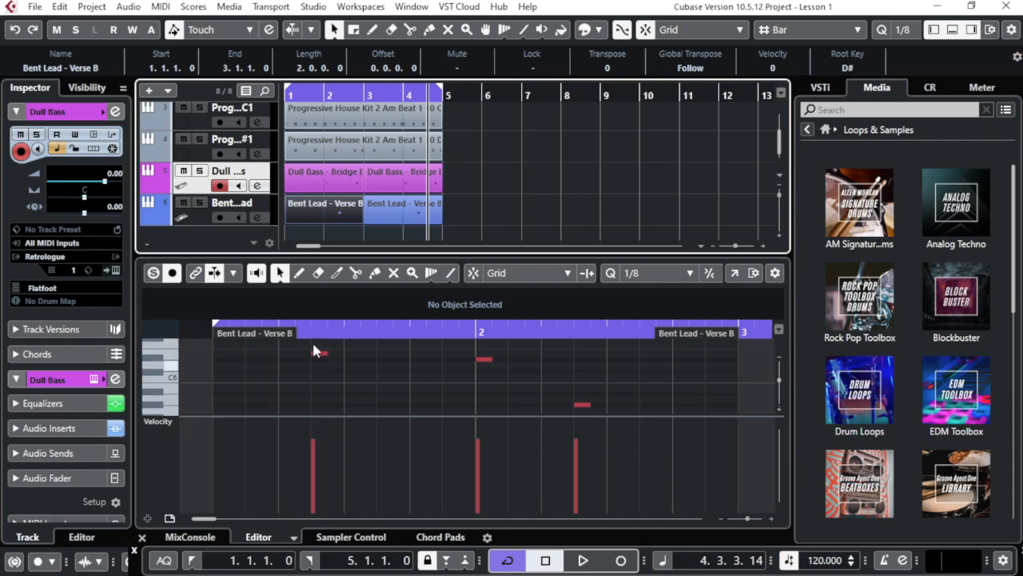
Step: Draw a 60-tick E6 note at about 1.1.3 in the Bent Lead part and adjust its velocity to 71, finally to 98
{"action": "left_click", "coordinate": [298, 276]}
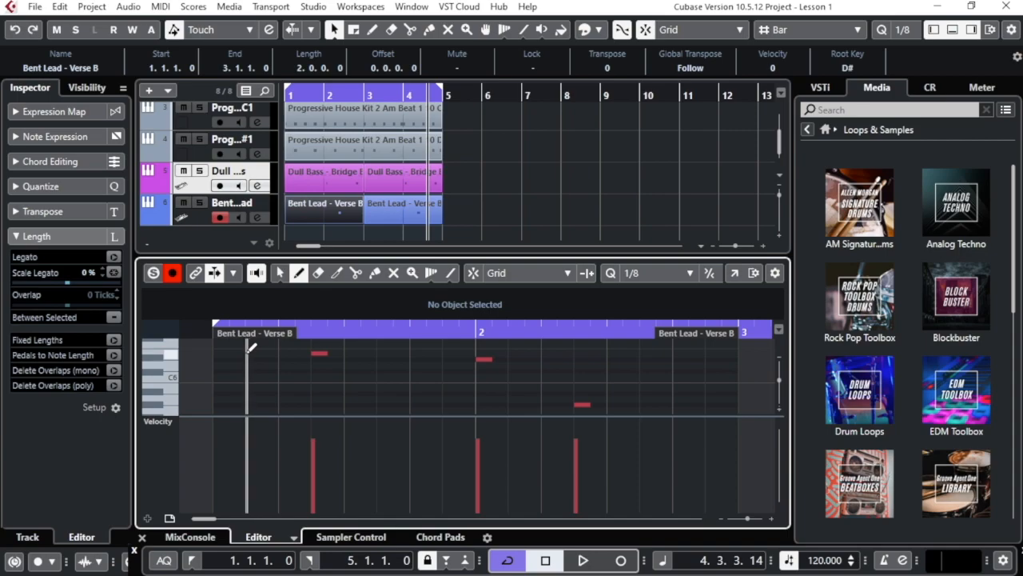
{"action": "left_click", "coordinate": [248, 352]}
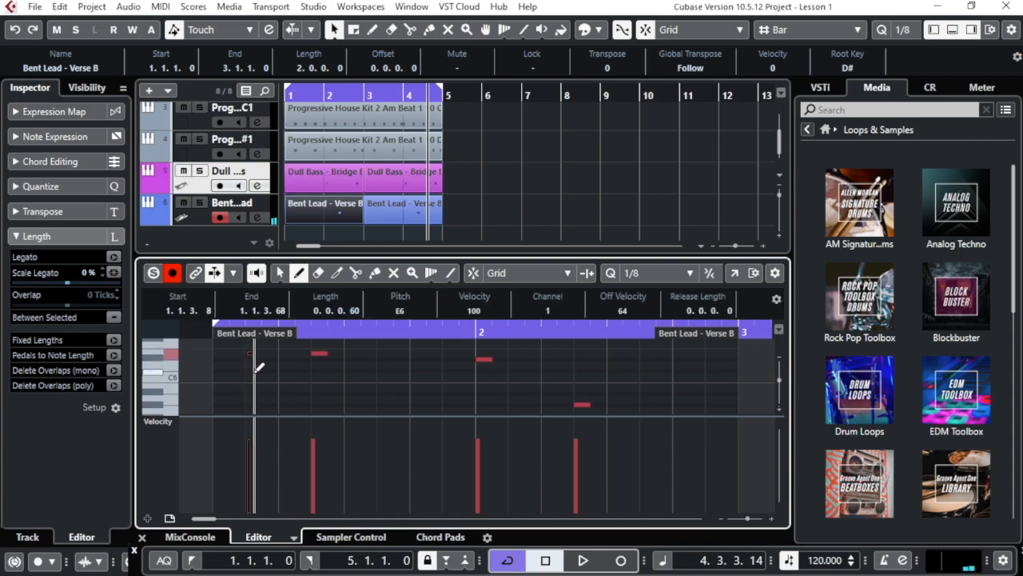
{"action": "left_click", "coordinate": [250, 460]}
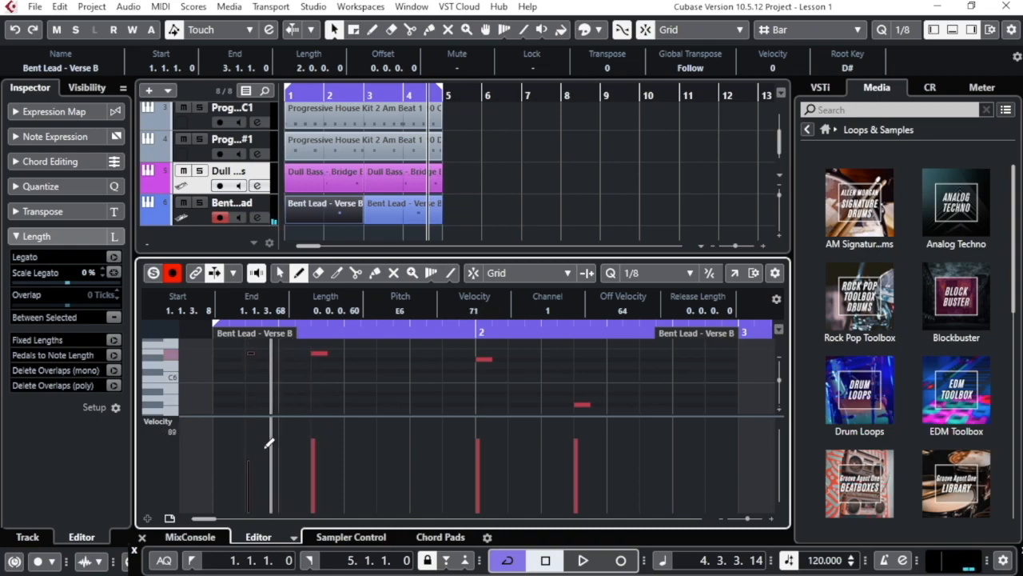
{"action": "left_click_drag", "start_coordinate": [249, 461], "coordinate": [248, 441]}
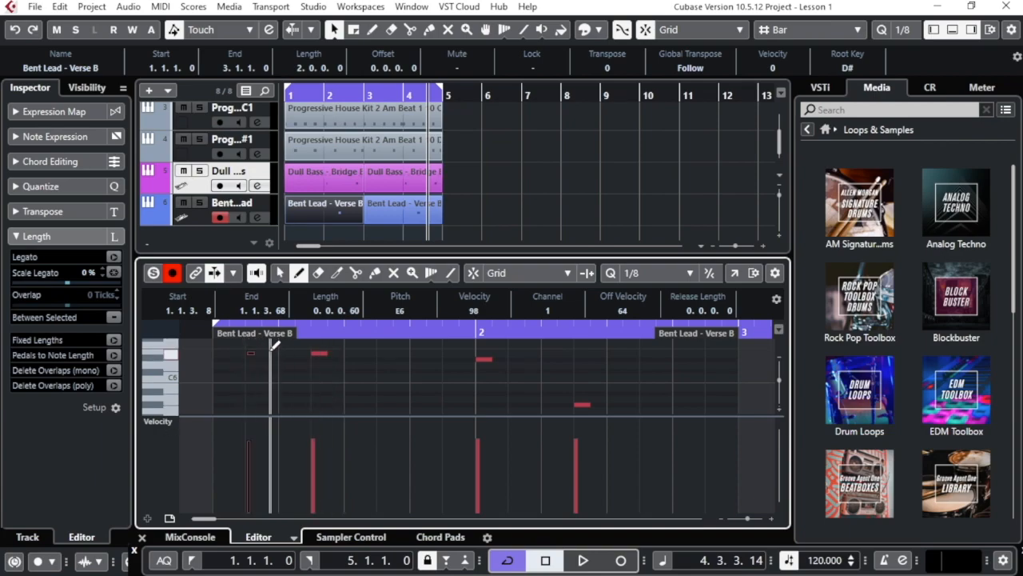
Step: Delete the short E6 note at the start of the Bent Lead part
{"action": "left_click", "coordinate": [279, 273]}
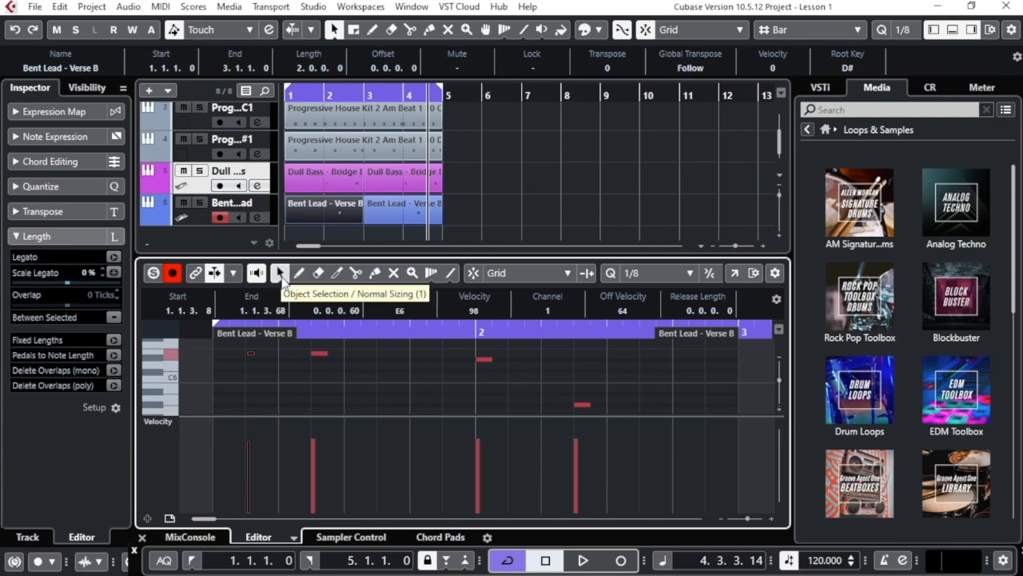
{"action": "left_click", "coordinate": [251, 352]}
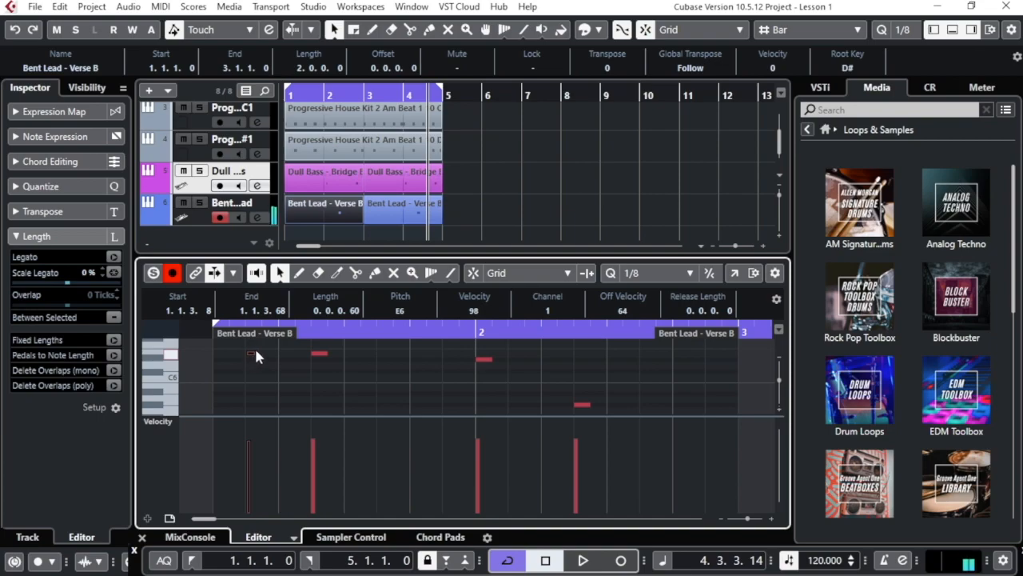
{"action": "key", "text": "Delete"}
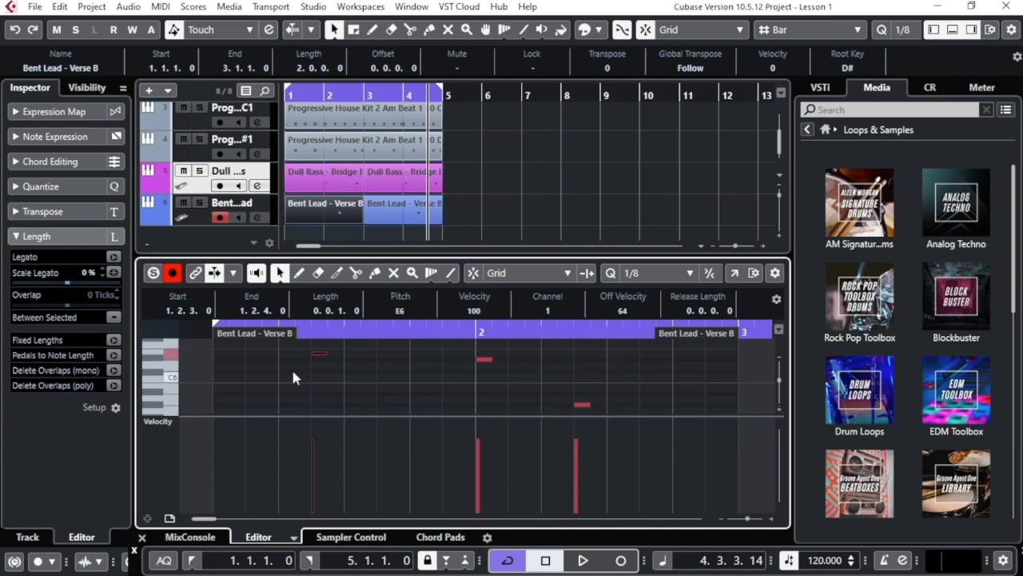
Step: Lengthen all three Bent Lead notes together to about 0.2.1.110 and undo the resize
{"action": "left_click_drag", "start_coordinate": [292, 346], "coordinate": [622, 417]}
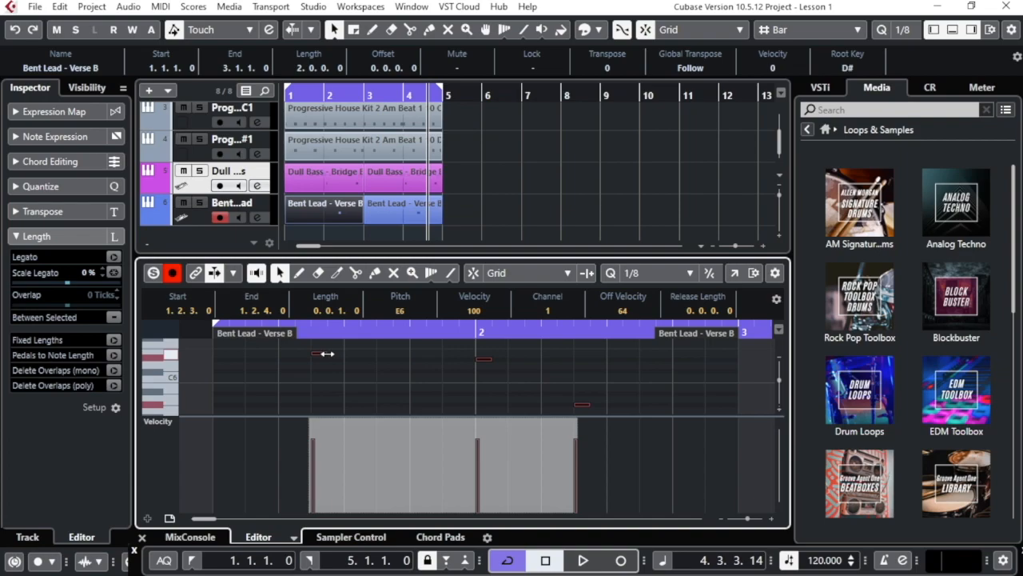
{"action": "left_click_drag", "start_coordinate": [324, 354], "coordinate": [470, 357]}
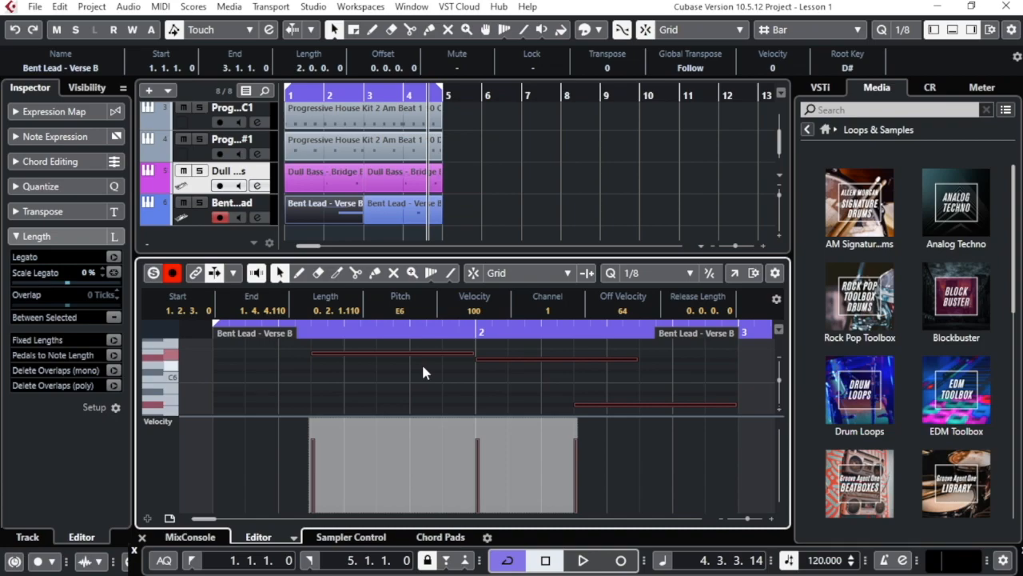
{"action": "key", "text": "ctrl+z"}
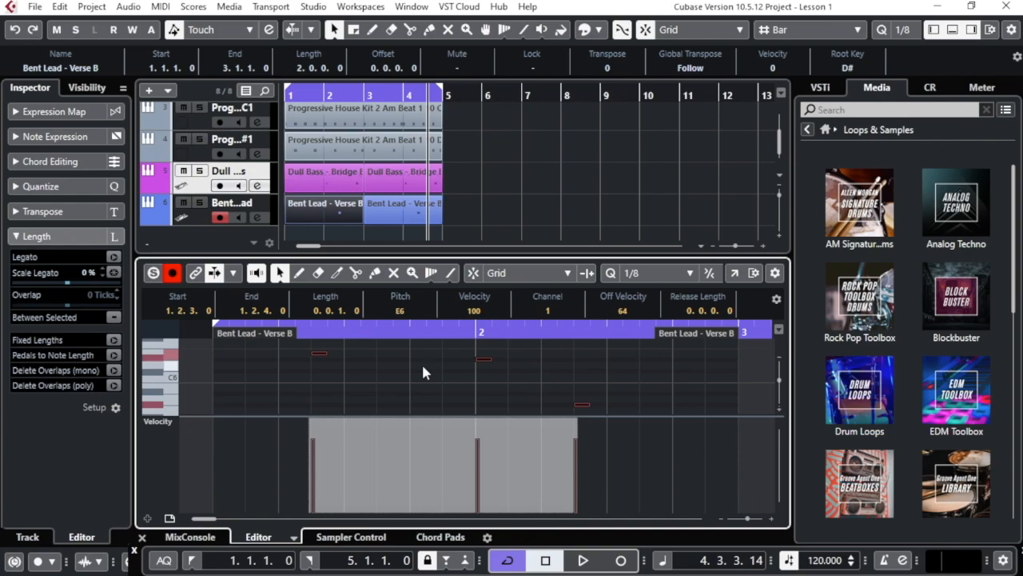
{"action": "left_click", "coordinate": [60, 8]}
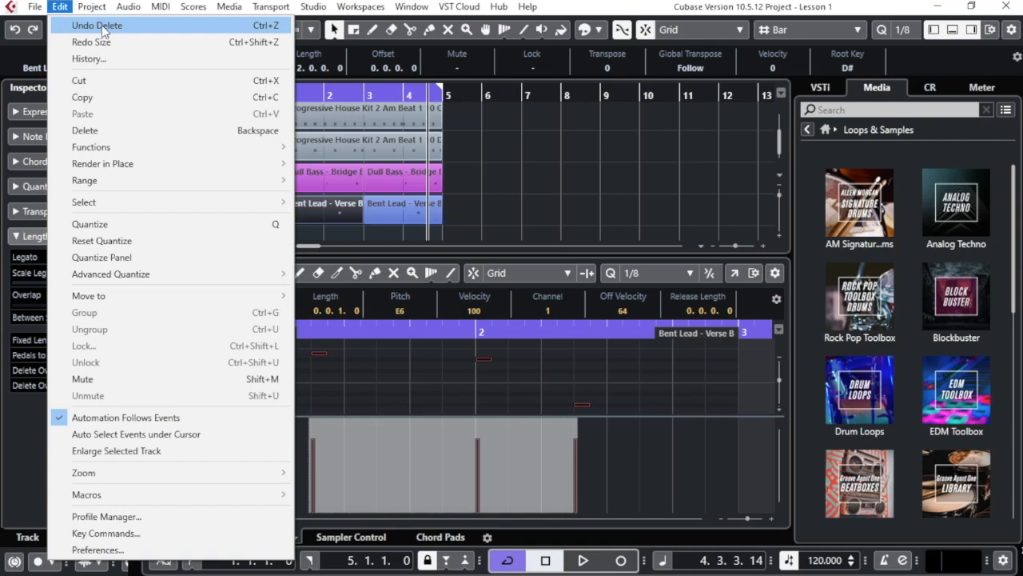
{"action": "left_click", "coordinate": [439, 381]}
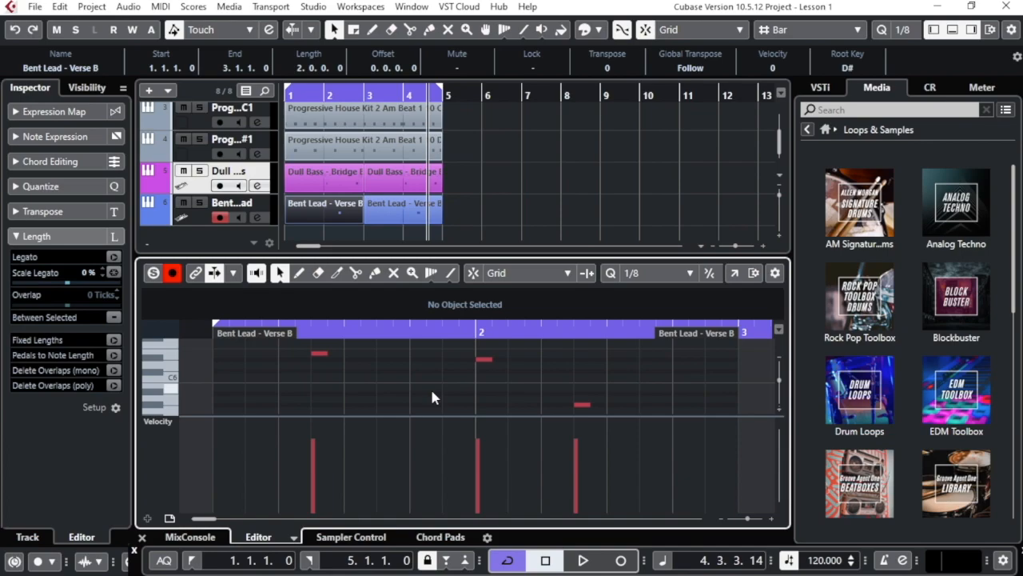
Step: Roll back all actions in the Edit History, restore them through the Delete entry, and close the history
{"action": "left_click", "coordinate": [60, 6]}
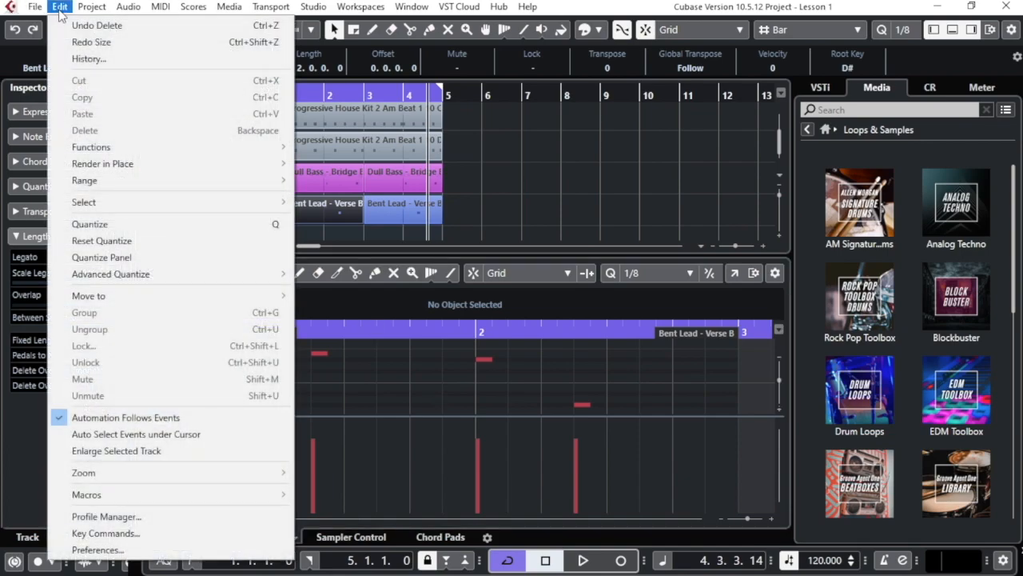
{"action": "left_click", "coordinate": [93, 60]}
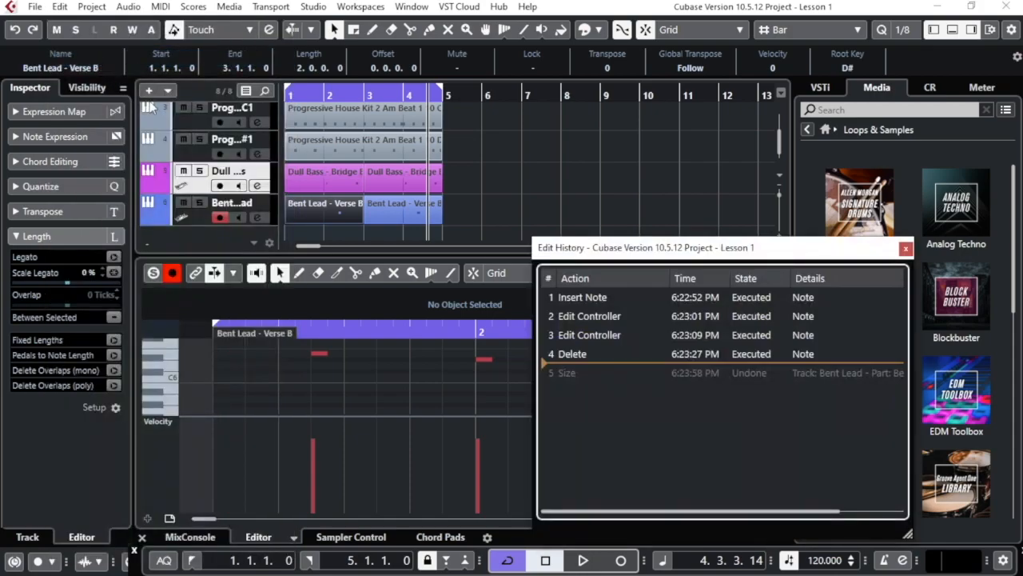
{"action": "left_click", "coordinate": [560, 301]}
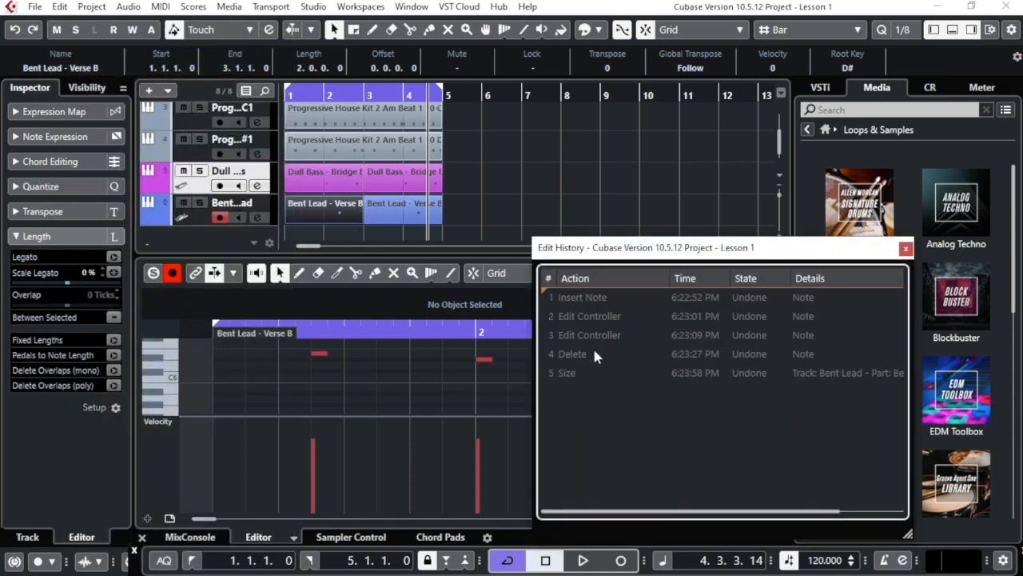
{"action": "left_click", "coordinate": [570, 374]}
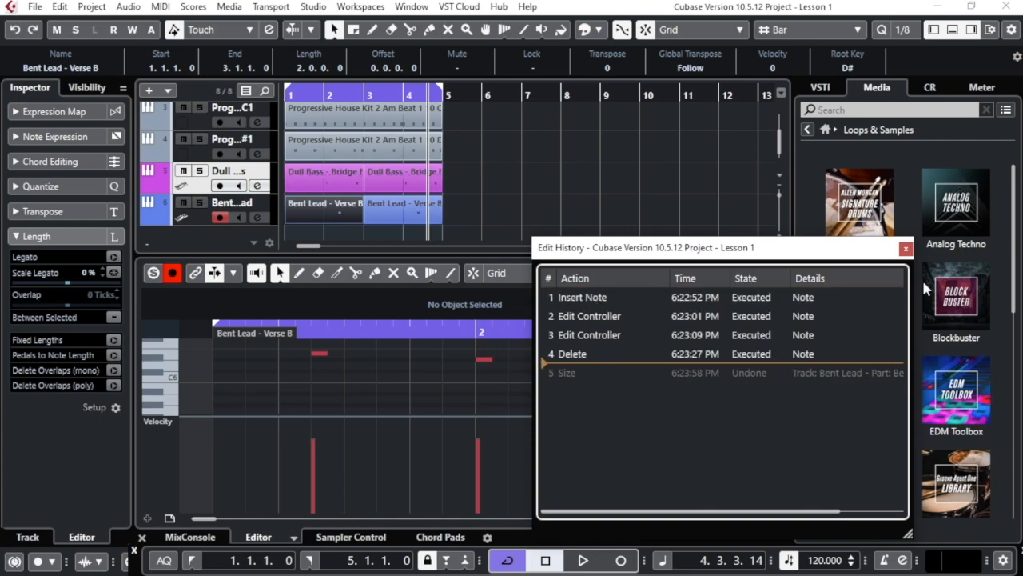
{"action": "left_click", "coordinate": [906, 248]}
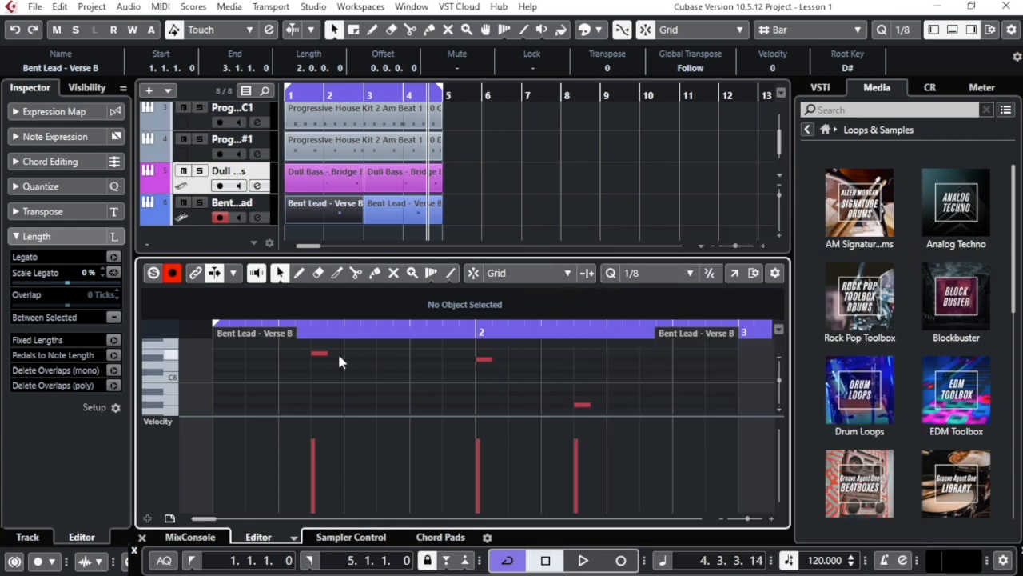
Step: Lengthen all three notes of the first Bent Lead - Verse B part together to about 0.2.1.110
{"action": "left_click_drag", "start_coordinate": [293, 345], "coordinate": [632, 424]}
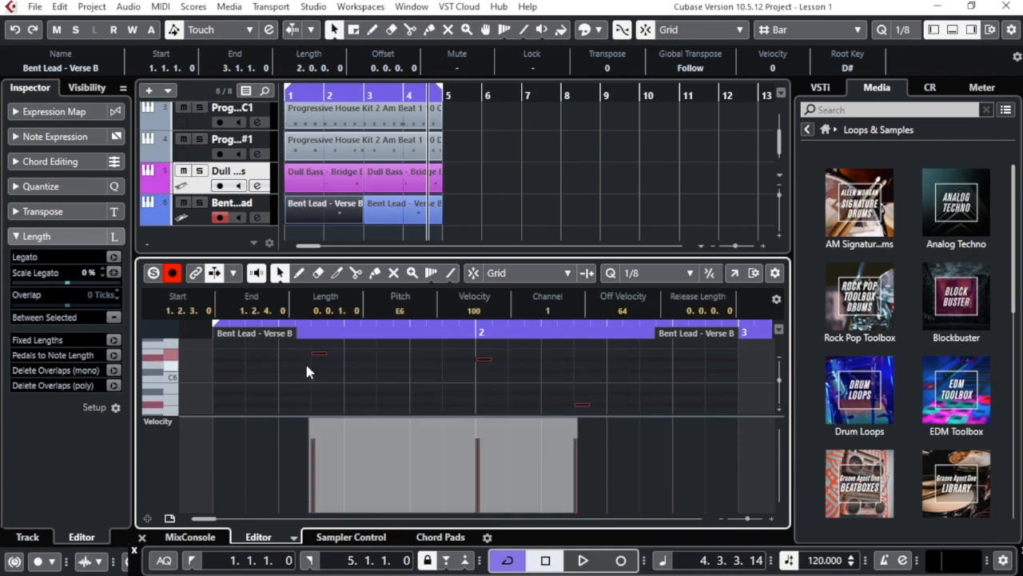
{"action": "left_click_drag", "start_coordinate": [326, 352], "coordinate": [476, 349]}
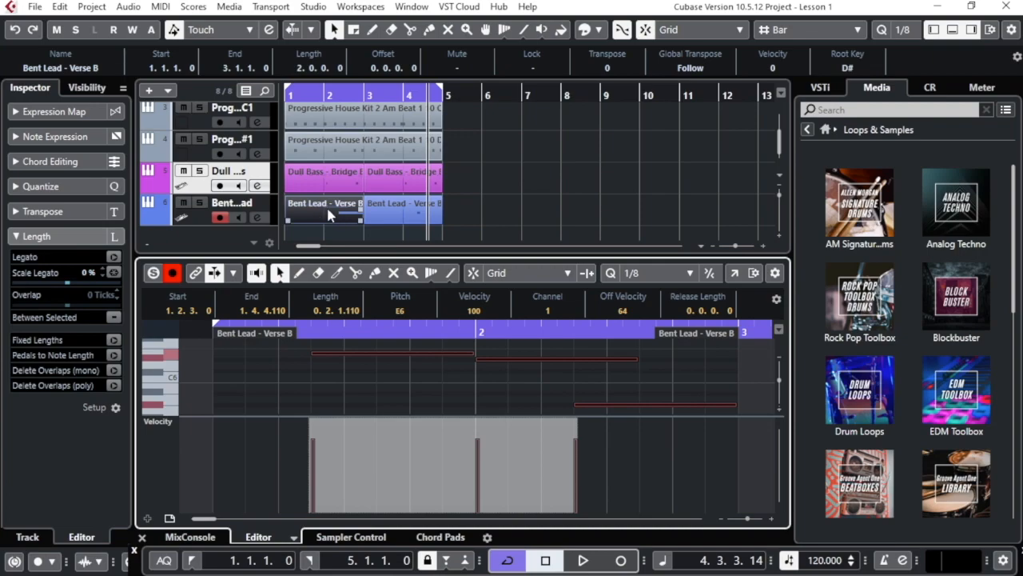
Step: Compare the notes of the second and first Bent Lead parts in the Key Editor and play back the project
{"action": "left_click", "coordinate": [409, 214]}
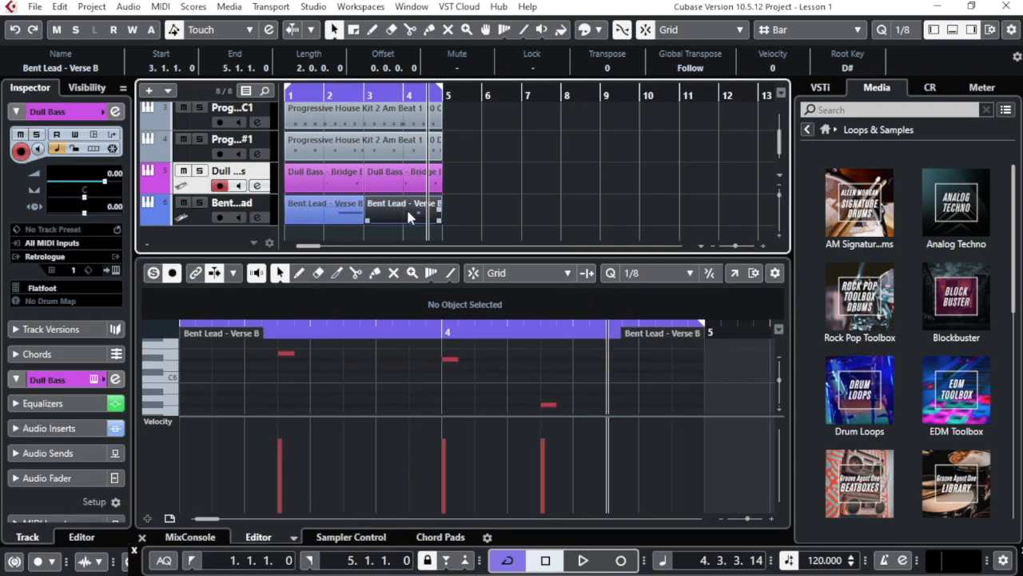
{"action": "left_click", "coordinate": [332, 213]}
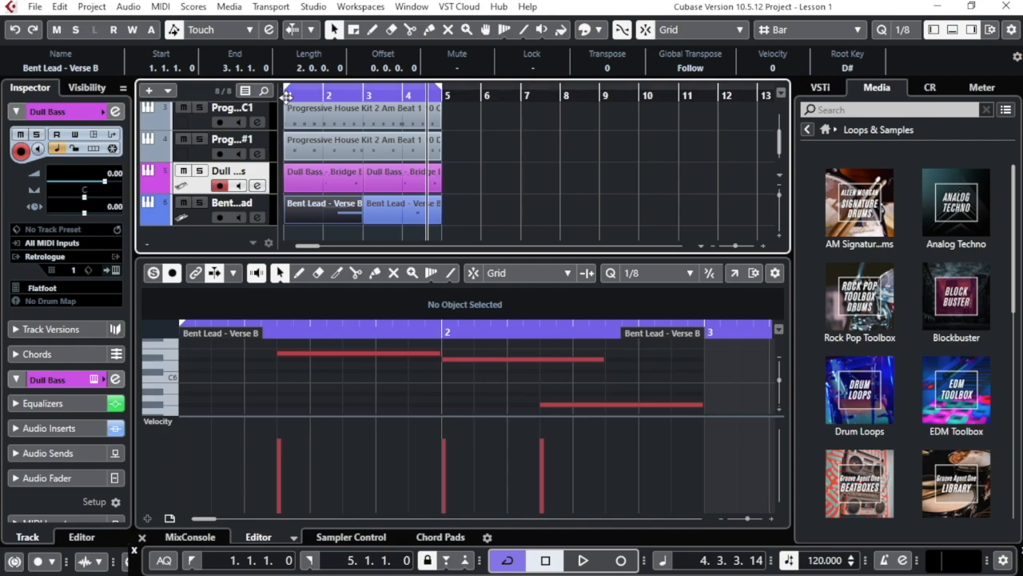
{"action": "key", "text": "space"}
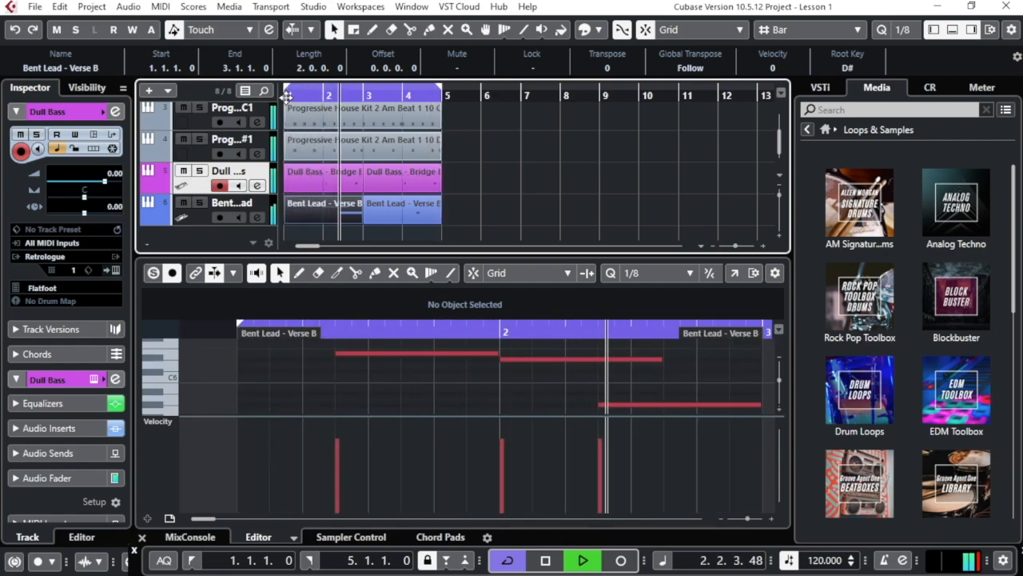
{"action": "key", "text": "space"}
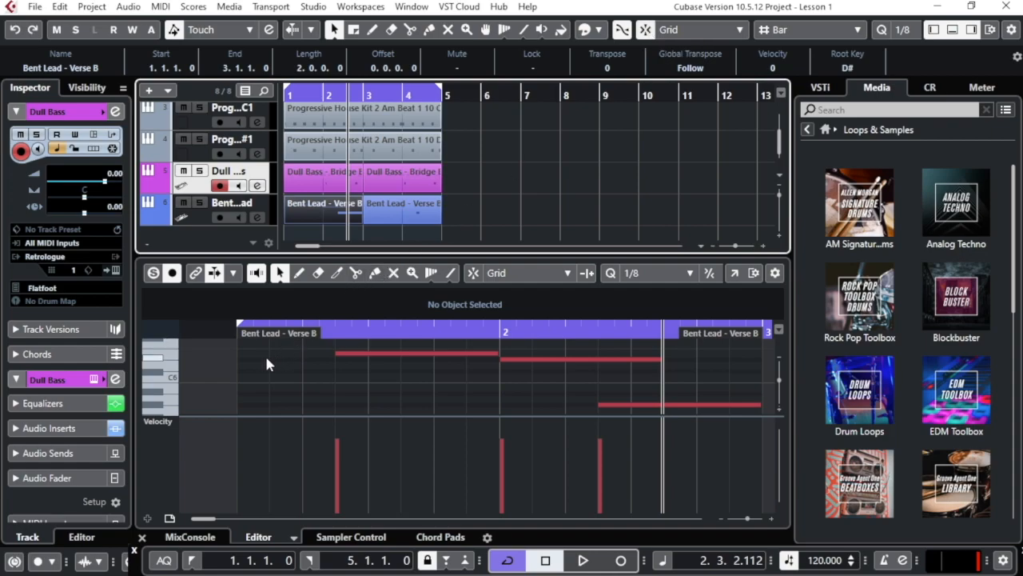
Step: Draw a 60-tick E6 note at about 1.1.2.111 in the first Bent Lead part
{"action": "left_click", "coordinate": [293, 279]}
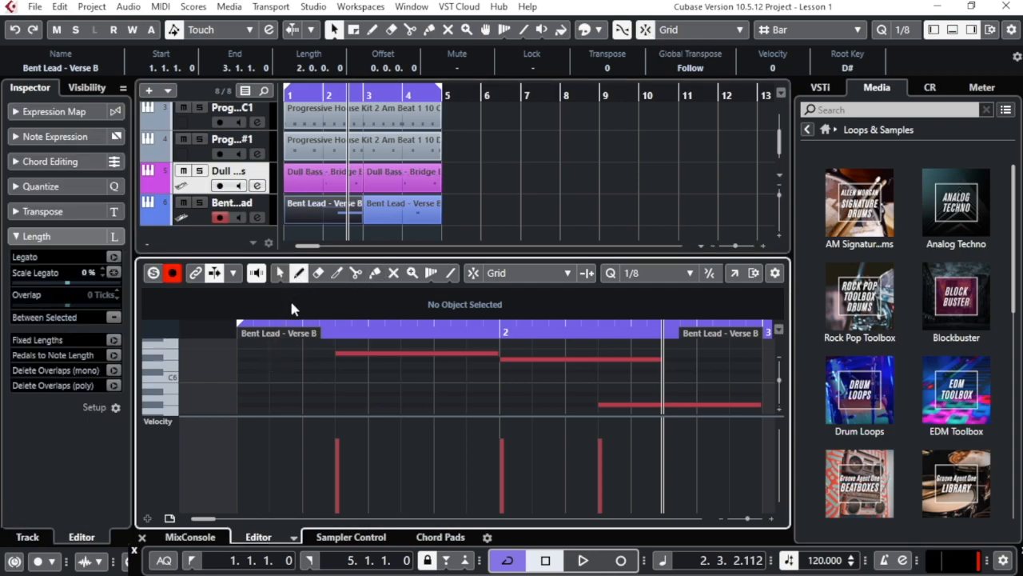
{"action": "left_click", "coordinate": [271, 353]}
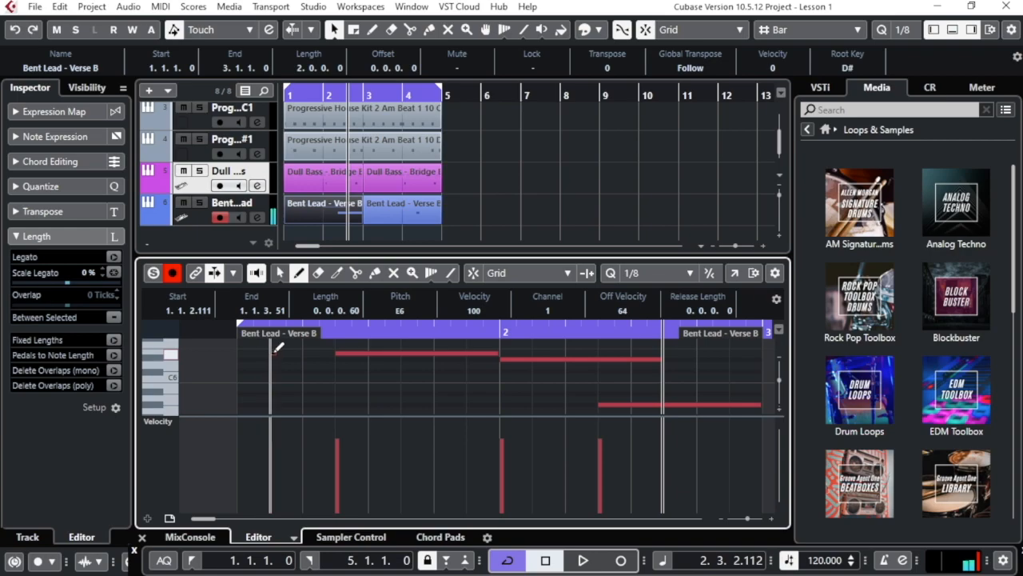
Step: Draw a 60-tick E6 note at about 1.2.1.5 in the first Bent Lead part and play the project from the start
{"action": "left_click", "coordinate": [305, 352]}
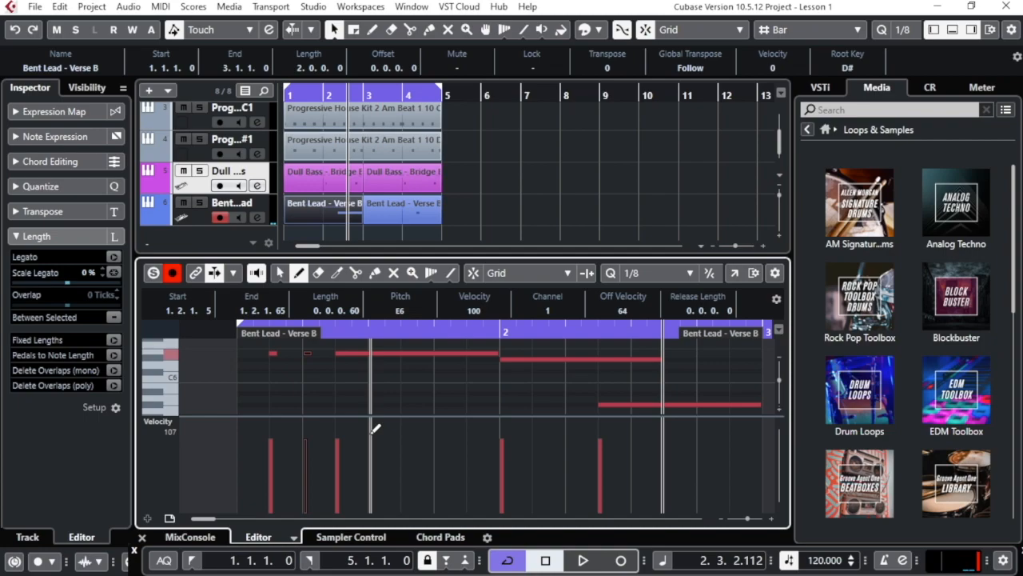
{"action": "left_click", "coordinate": [283, 94]}
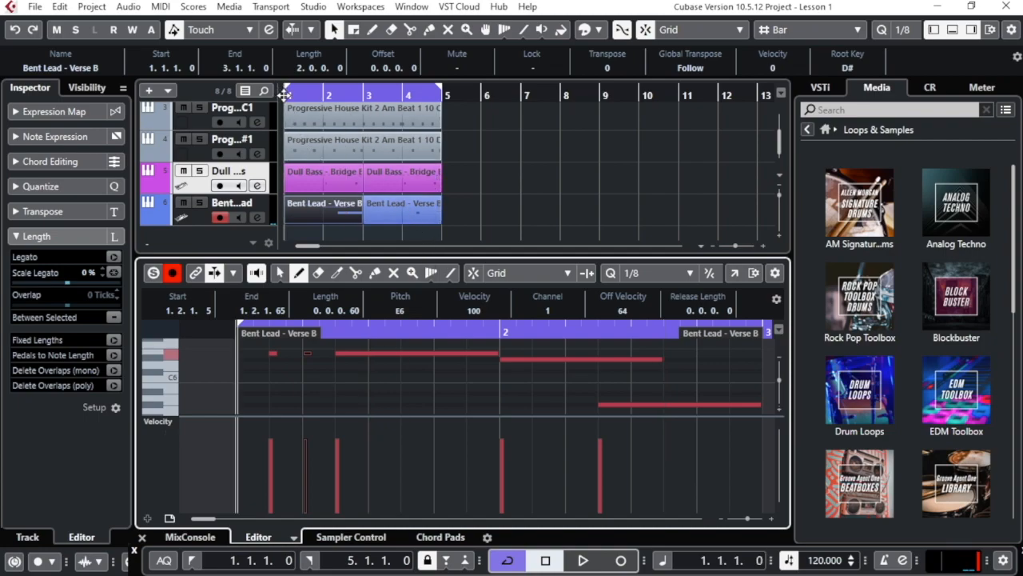
{"action": "key", "text": "space"}
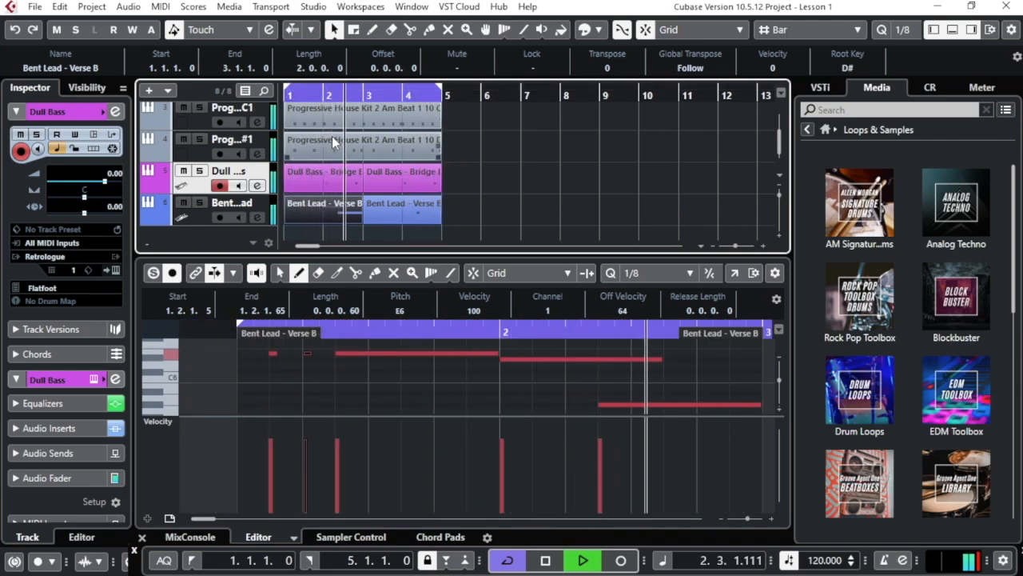
{"action": "key", "text": "space"}
Step: Select the Bent Lead track and open its Retrologue instrument editor
{"action": "left_click_drag", "start_coordinate": [211, 519], "coordinate": [188, 523]}
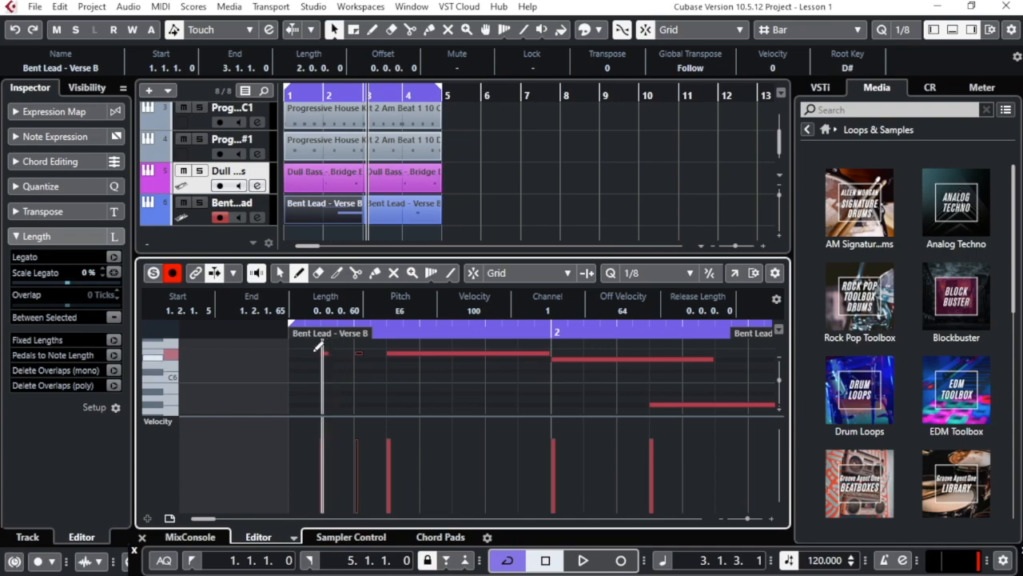
{"action": "left_click", "coordinate": [36, 92]}
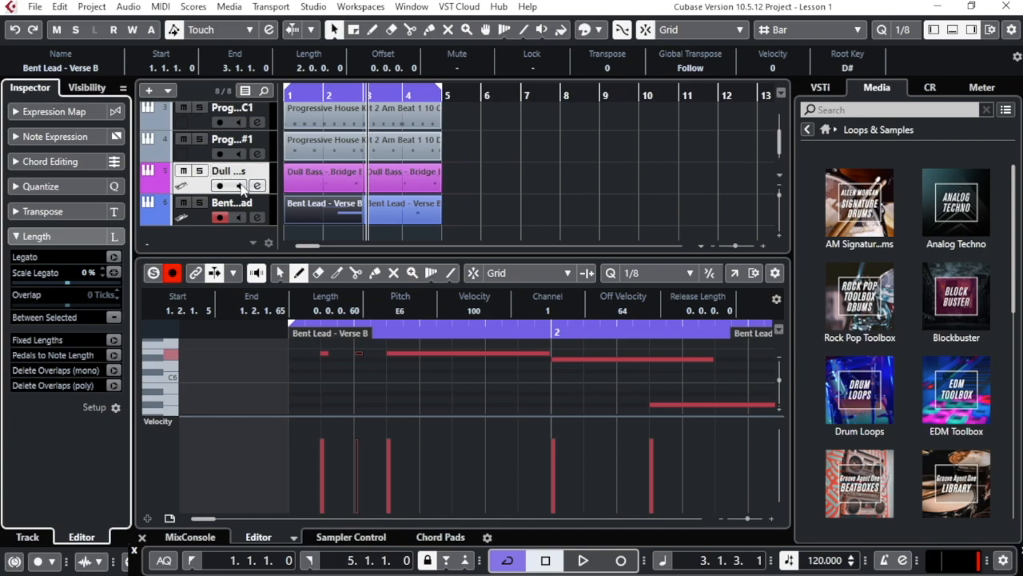
{"action": "left_click", "coordinate": [207, 214]}
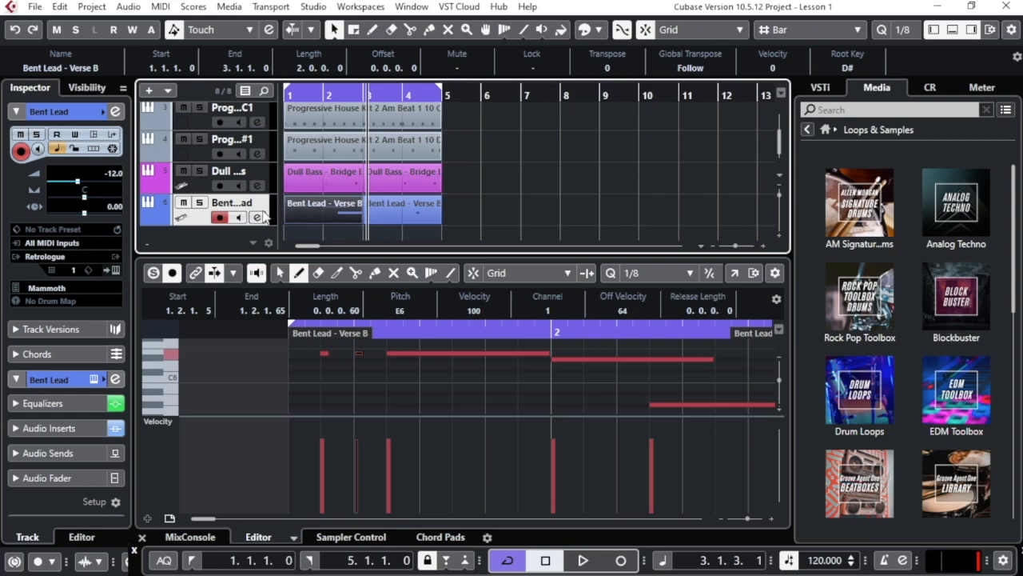
{"action": "left_click", "coordinate": [114, 271]}
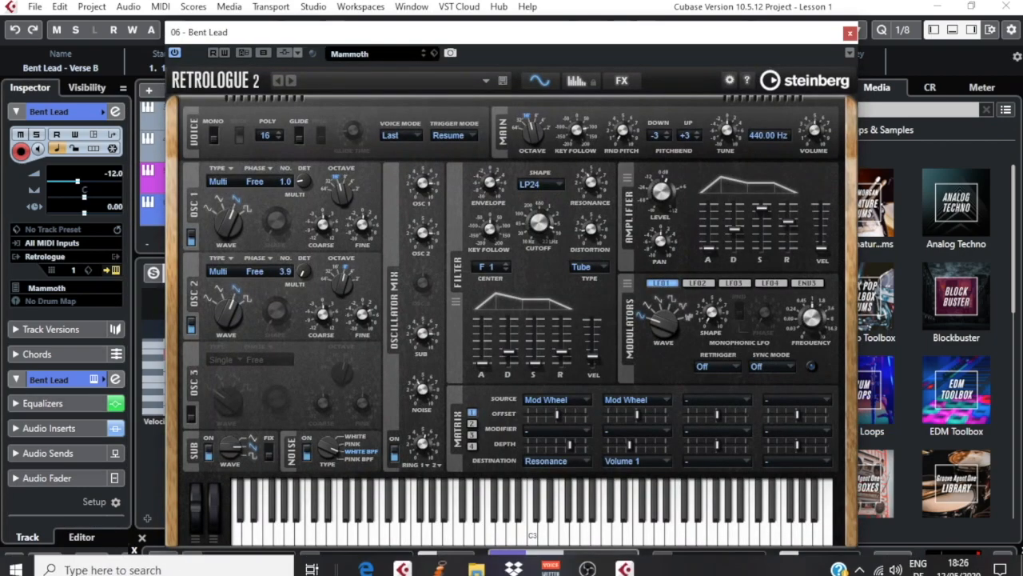
{"action": "left_click_drag", "start_coordinate": [499, 37], "coordinate": [449, 29]}
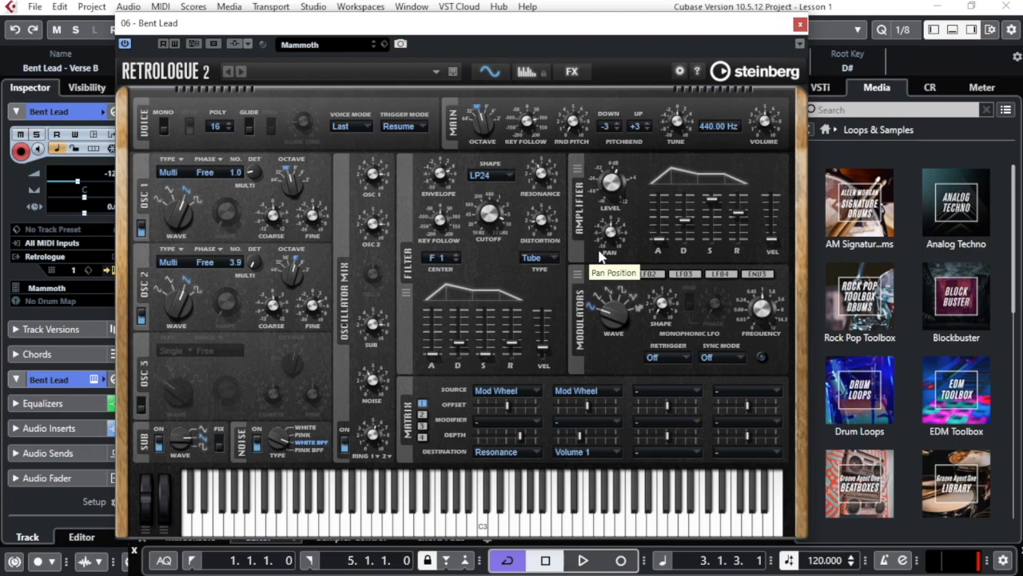
Step: Reset the filters in the Bent Lead preset browser and show only the Synth Pad category
{"action": "left_click", "coordinate": [312, 48]}
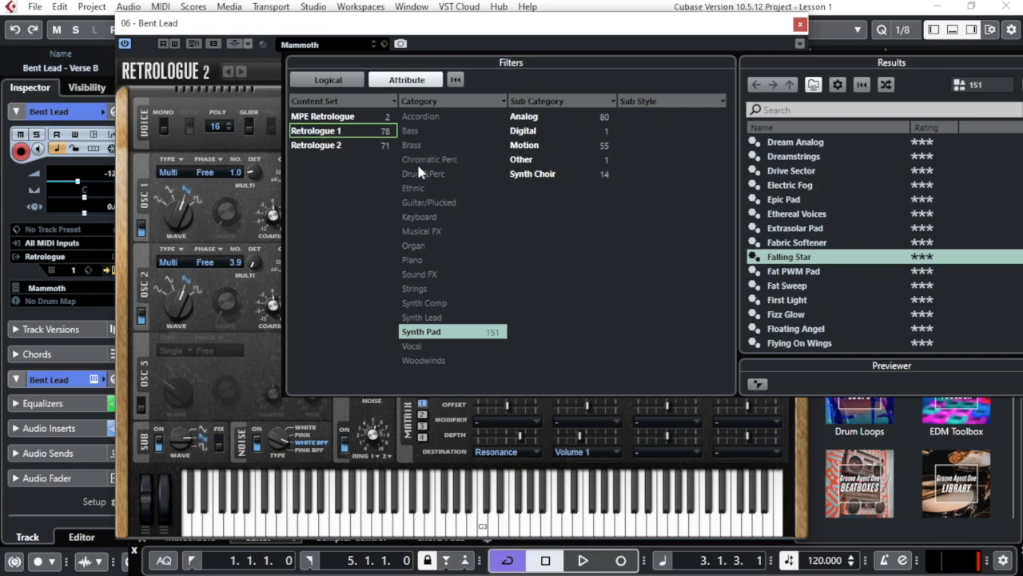
{"action": "left_click", "coordinate": [456, 81]}
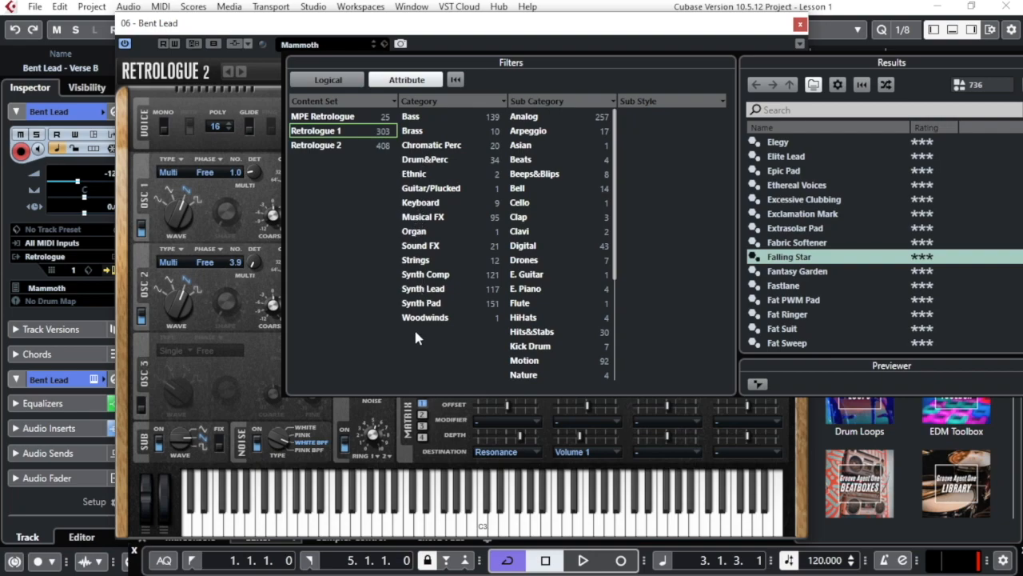
{"action": "left_click", "coordinate": [421, 308]}
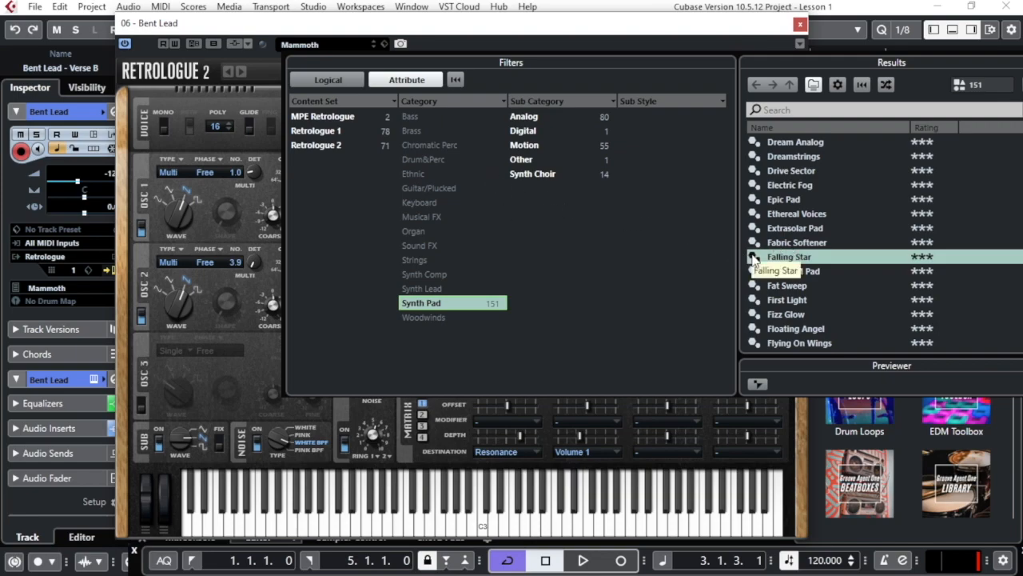
Step: Audition the First Light, Epic Pad and Drive Sector presets on Bent Lead while the project plays
{"action": "key", "text": "space"}
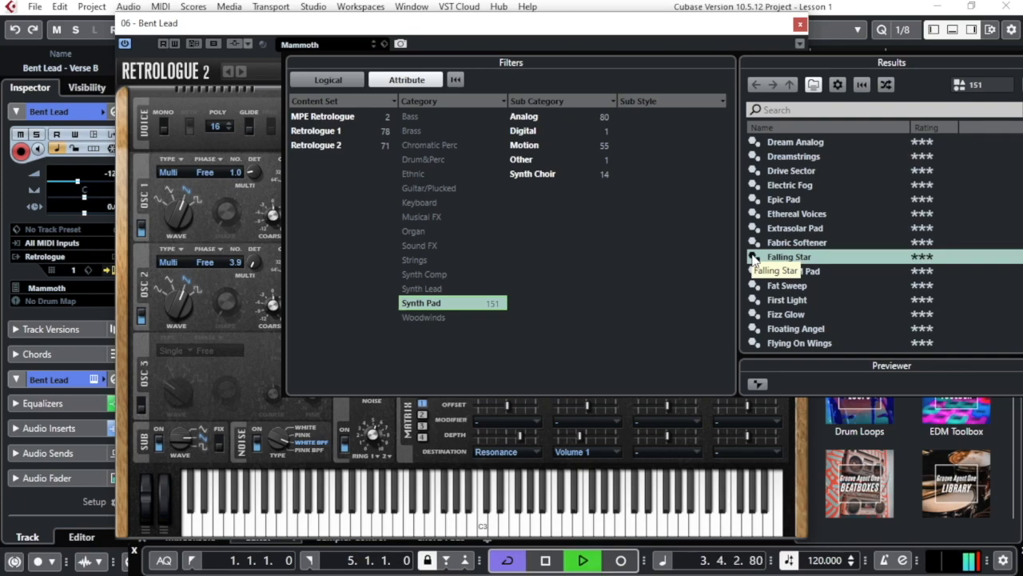
{"action": "left_click", "coordinate": [790, 301]}
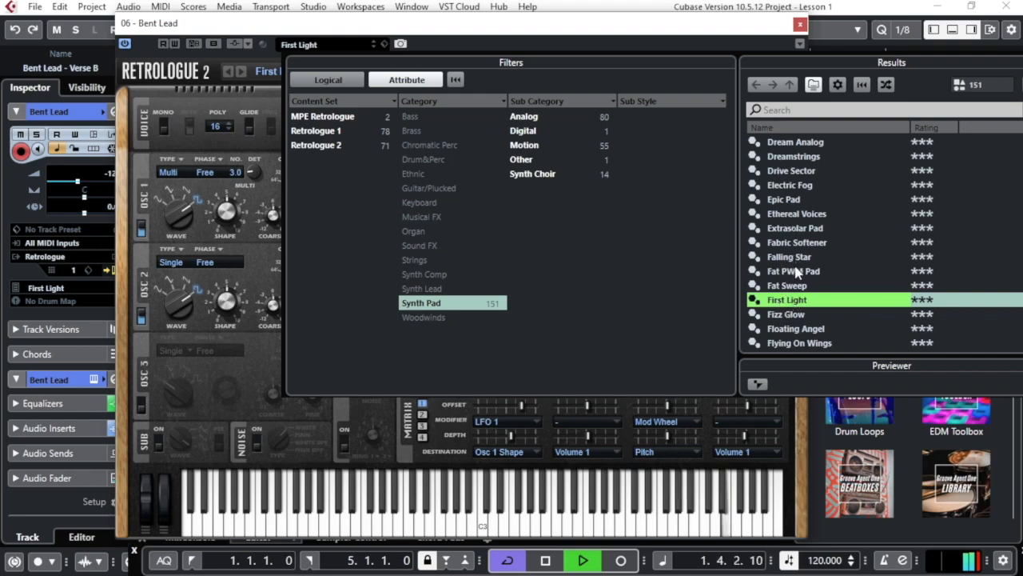
{"action": "left_click", "coordinate": [792, 205]}
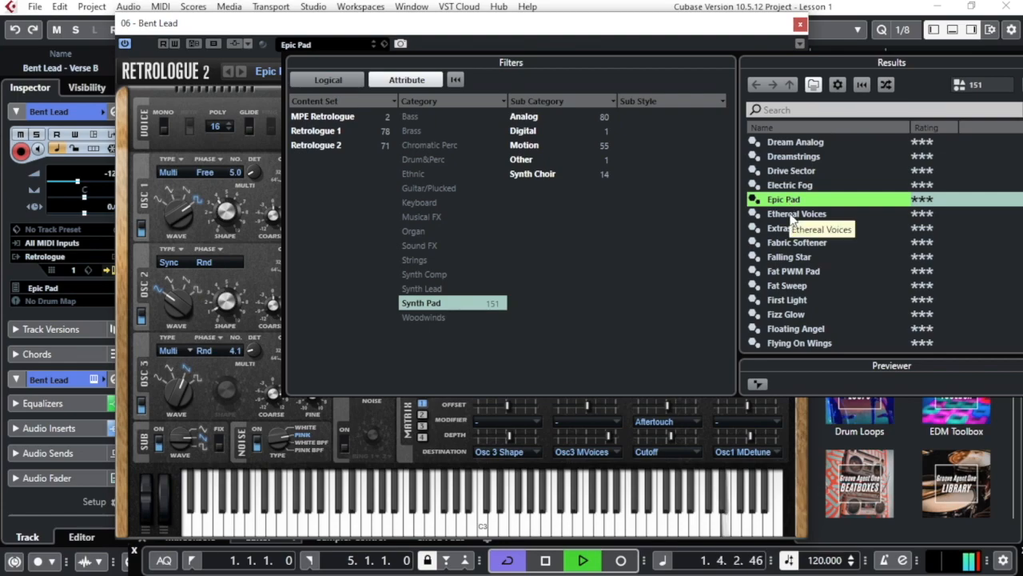
{"action": "left_click", "coordinate": [790, 171]}
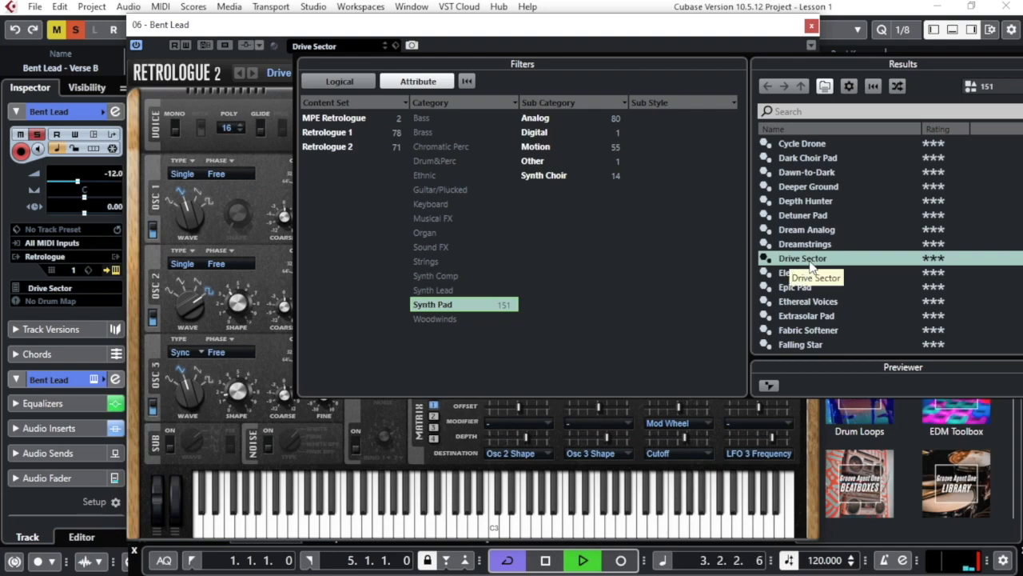
Step: Audition the Falling Star, Fizz Glow and Genuine Pad presets on Bent Lead during playback
{"action": "left_click", "coordinate": [797, 344]}
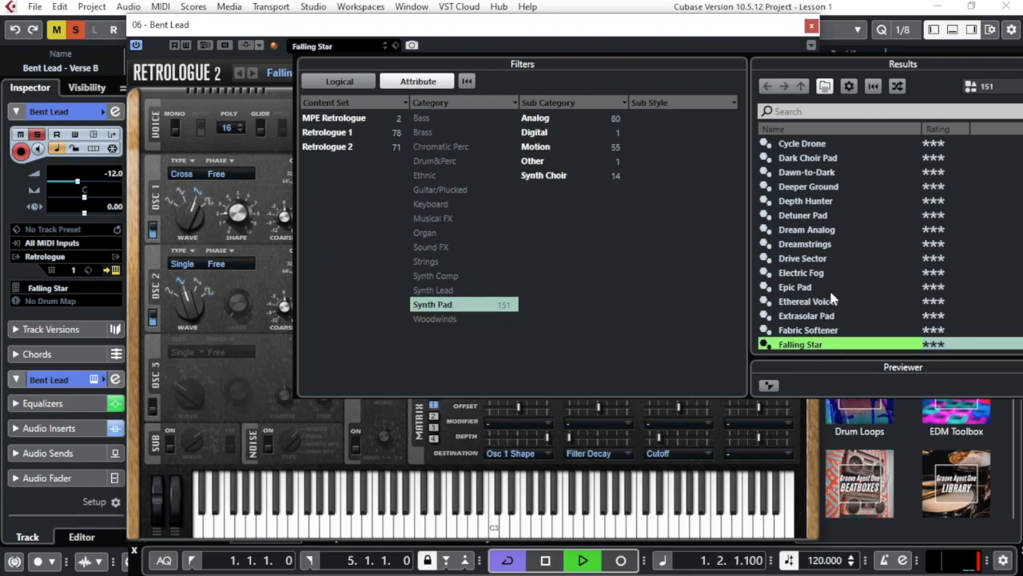
{"action": "scroll", "coordinate": [829, 288], "scroll_direction": "down", "scroll_amount": 2}
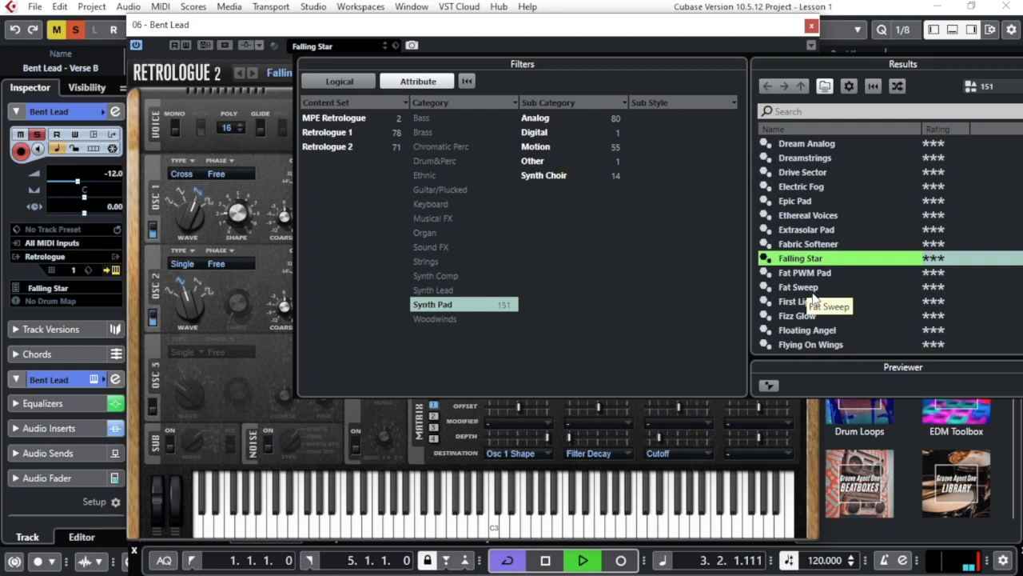
{"action": "left_click", "coordinate": [804, 316]}
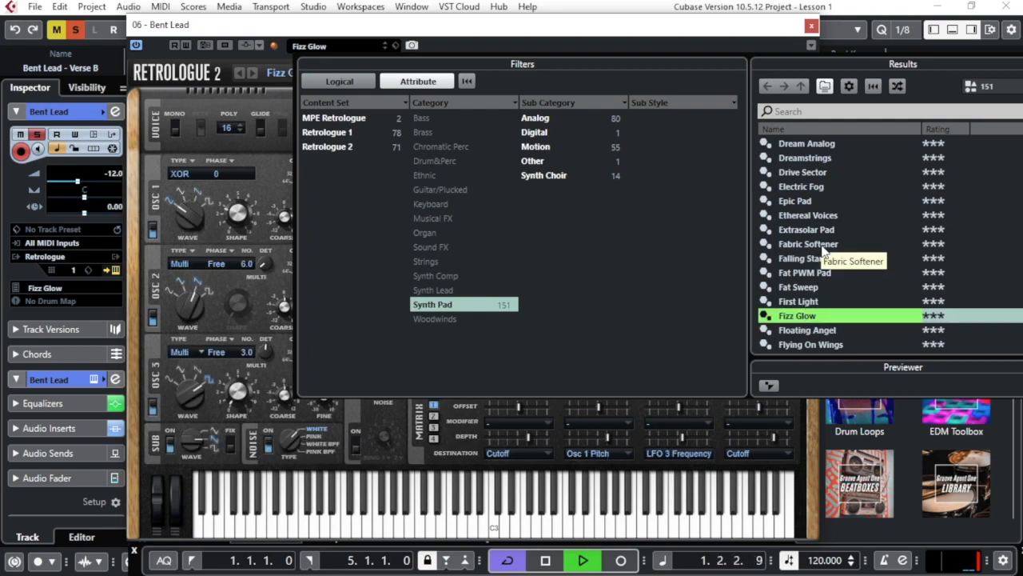
{"action": "scroll", "coordinate": [824, 252], "scroll_direction": "down", "scroll_amount": 2}
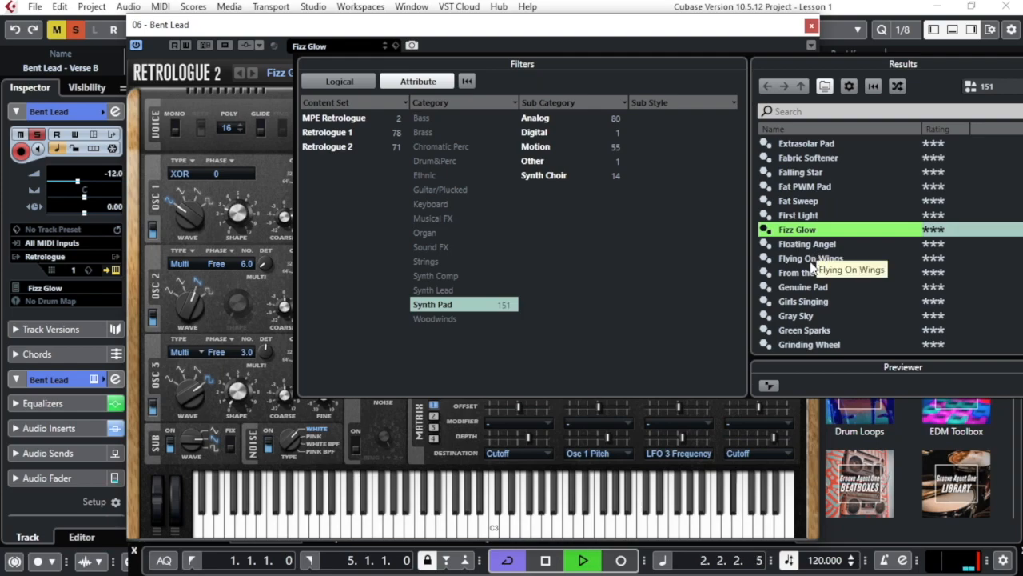
{"action": "left_click", "coordinate": [806, 286]}
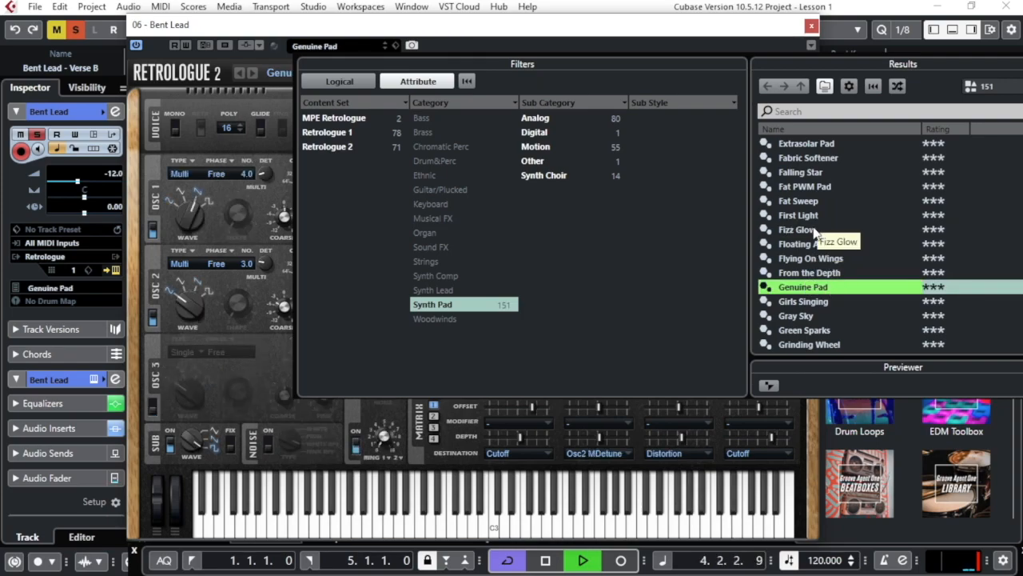
Step: Try the Gray Sky and Grinding Wheel presets, load Highest Fifth on Bent Lead, and close the preset browser
{"action": "left_click", "coordinate": [795, 317]}
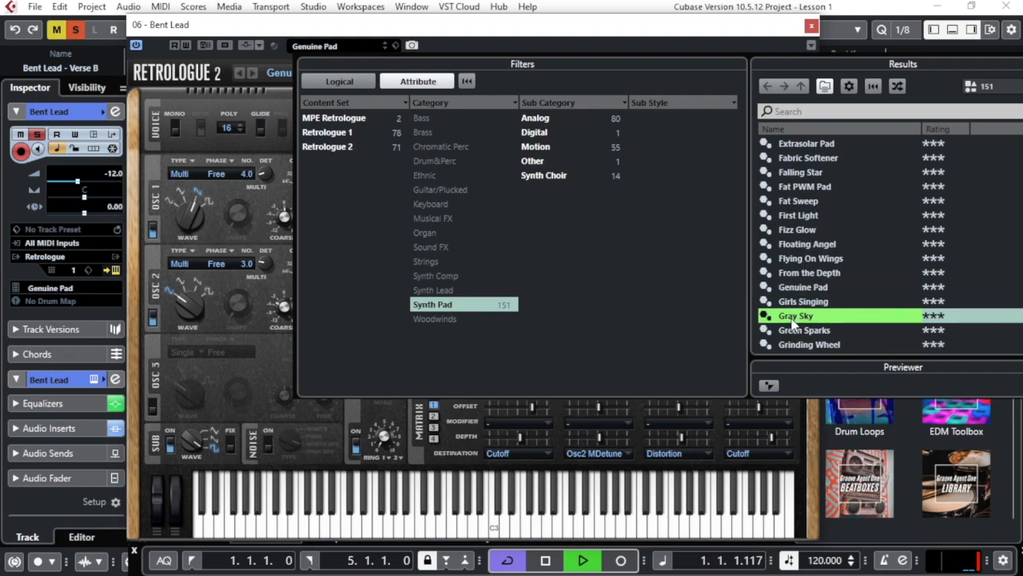
{"action": "scroll", "coordinate": [811, 263], "scroll_direction": "down", "scroll_amount": 2}
{"action": "left_click", "coordinate": [805, 259]}
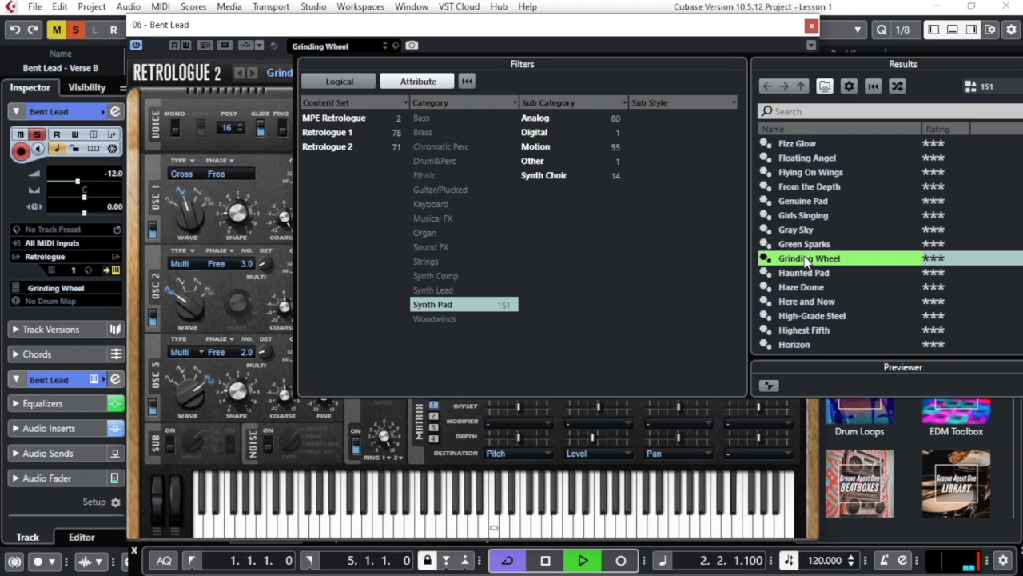
{"action": "left_click", "coordinate": [806, 330]}
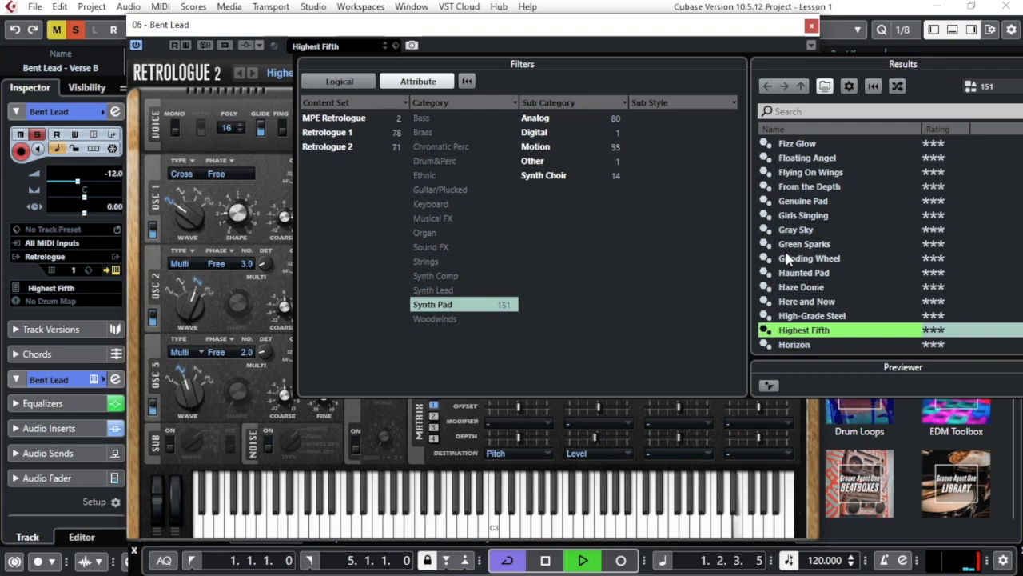
{"action": "left_click", "coordinate": [579, 53]}
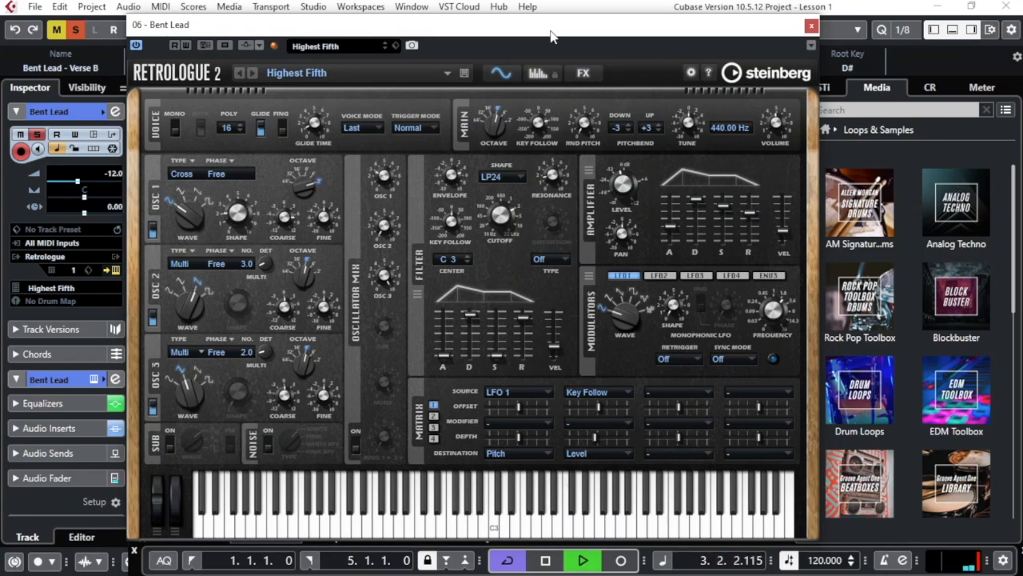
Step: Load the Crunch Bass preset from Retrologue's own preset browser and close the instrument editor
{"action": "left_click", "coordinate": [290, 74]}
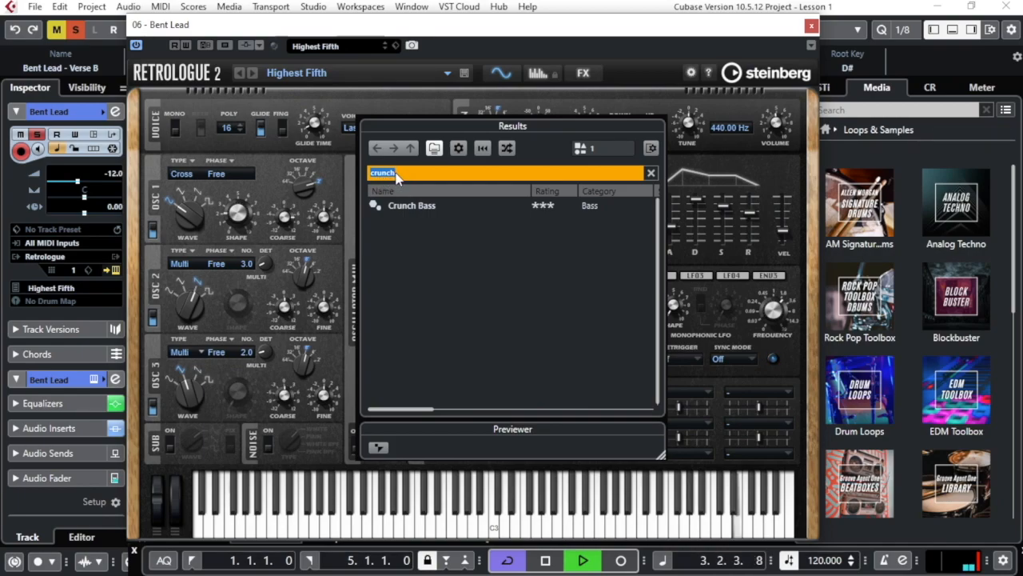
{"action": "left_click", "coordinate": [413, 208]}
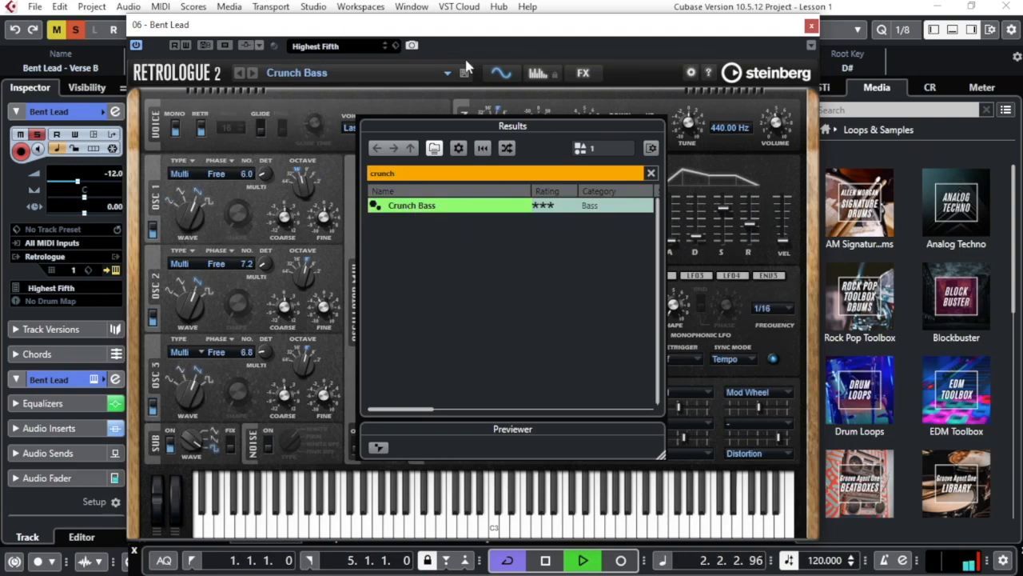
{"action": "left_click", "coordinate": [439, 41]}
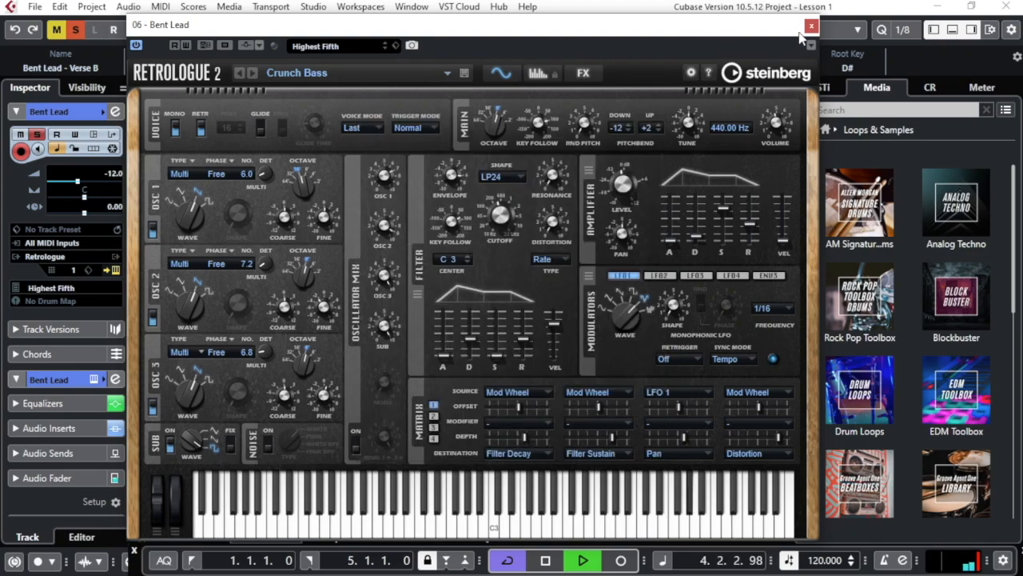
{"action": "left_click", "coordinate": [812, 28]}
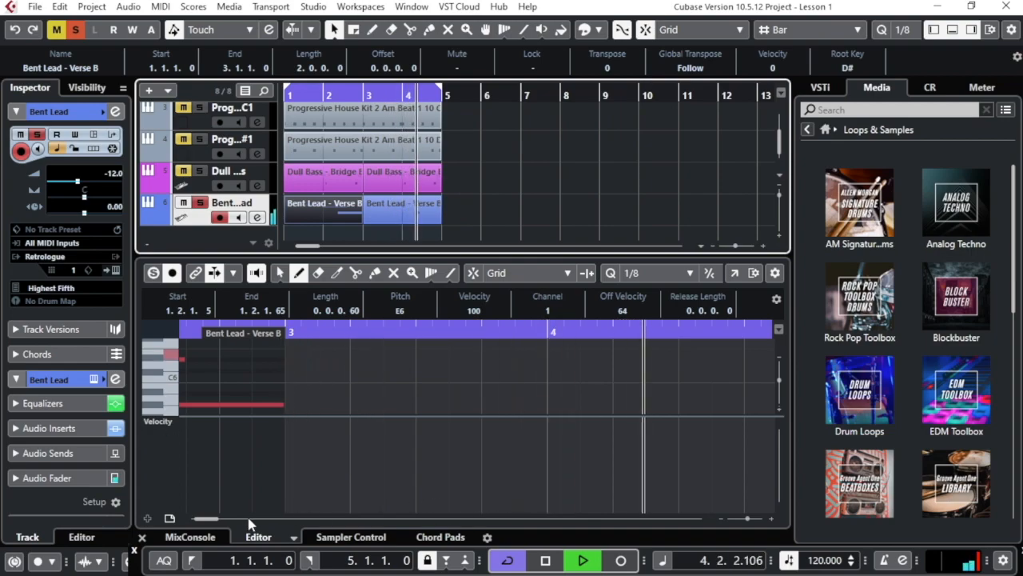
Step: Turn off solo on the Bent Lead track and play back the full project with all tracks
{"action": "left_click_drag", "start_coordinate": [210, 520], "coordinate": [195, 522]}
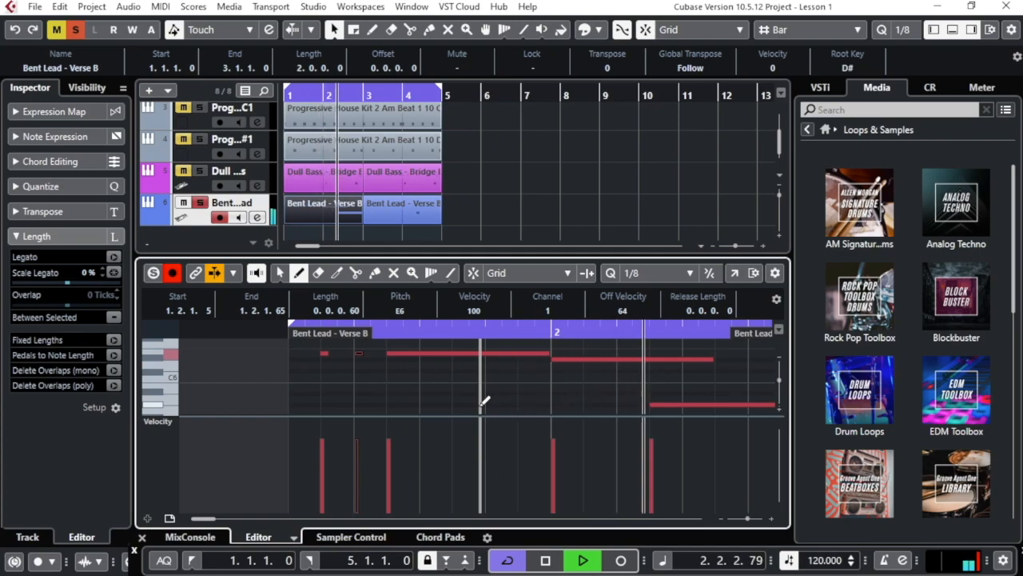
{"action": "key", "text": "space"}
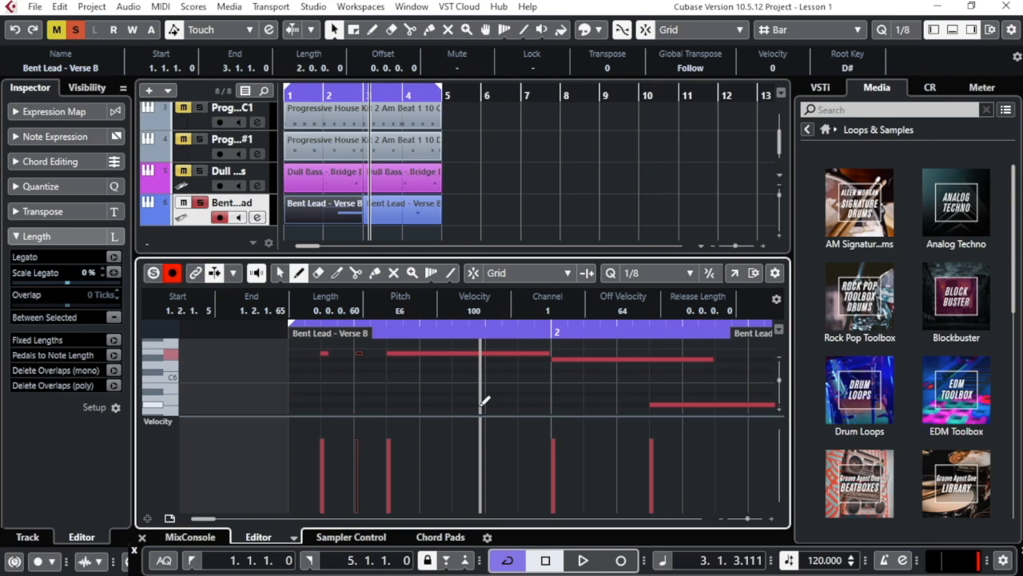
{"action": "left_click", "coordinate": [200, 204]}
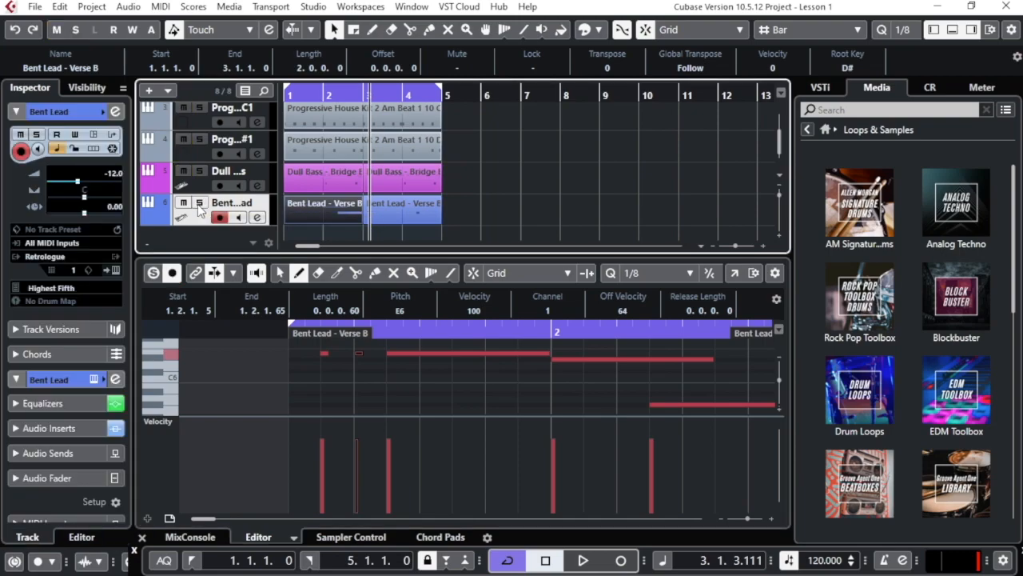
{"action": "key", "text": "space"}
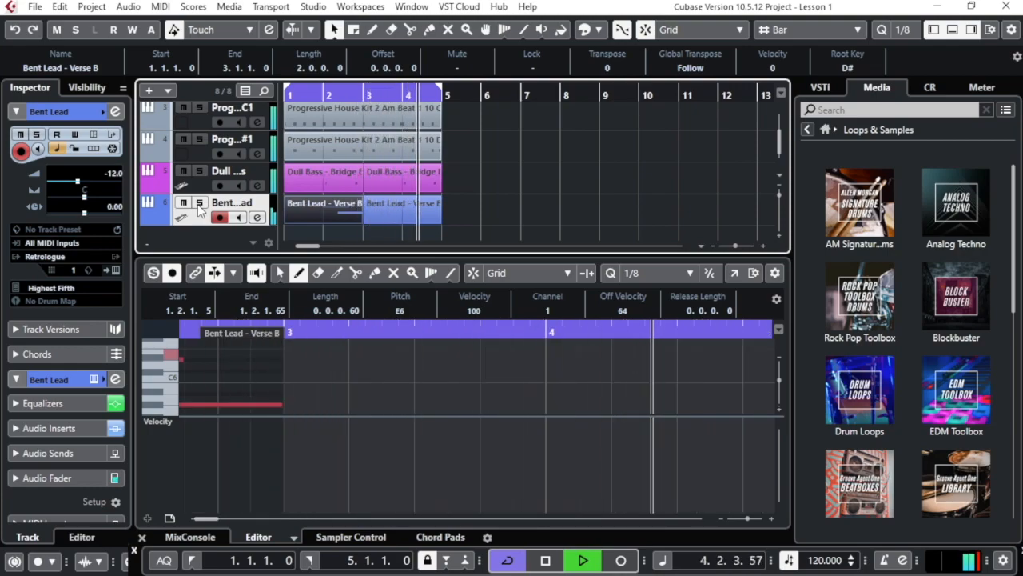
{"action": "key", "text": "space"}
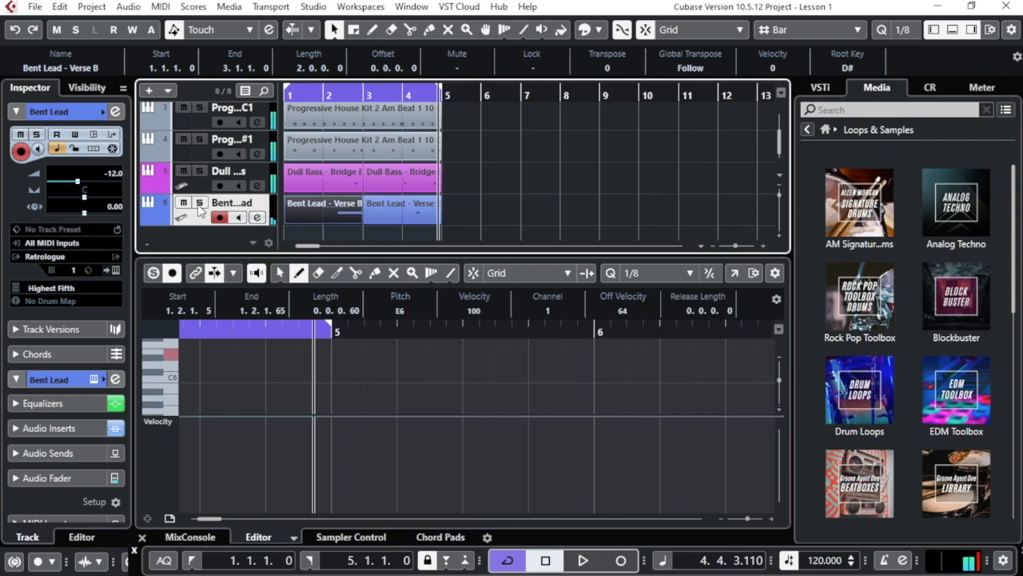